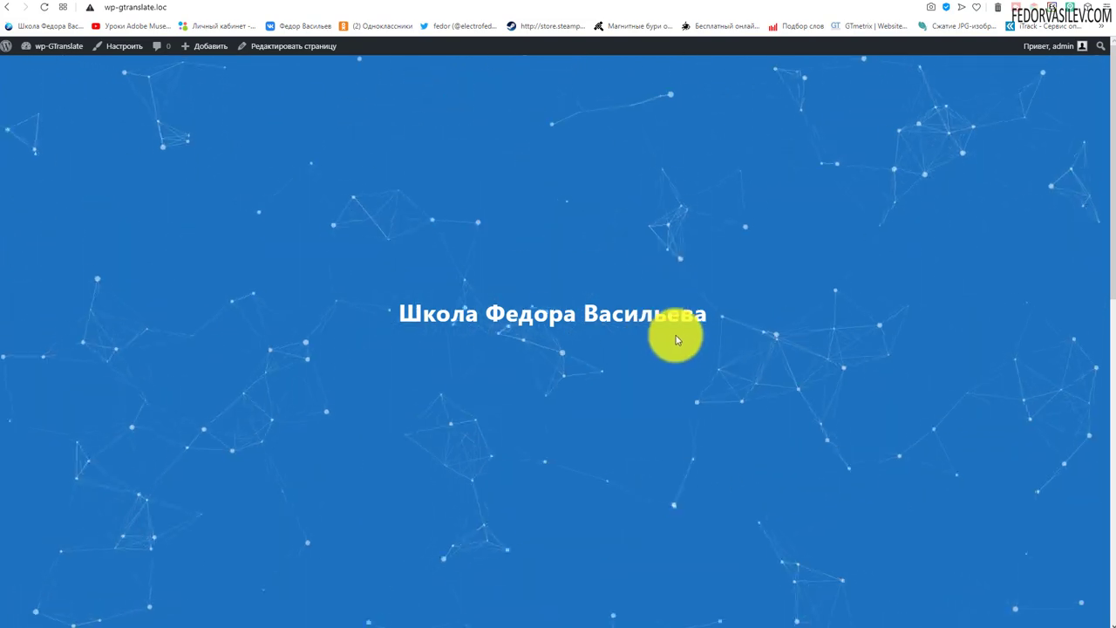
Step: Examine the animated particle header on the site's front page, its heading and the page content beneath it
left_click_drag(708, 315, 391, 323)
left_click(391, 322)
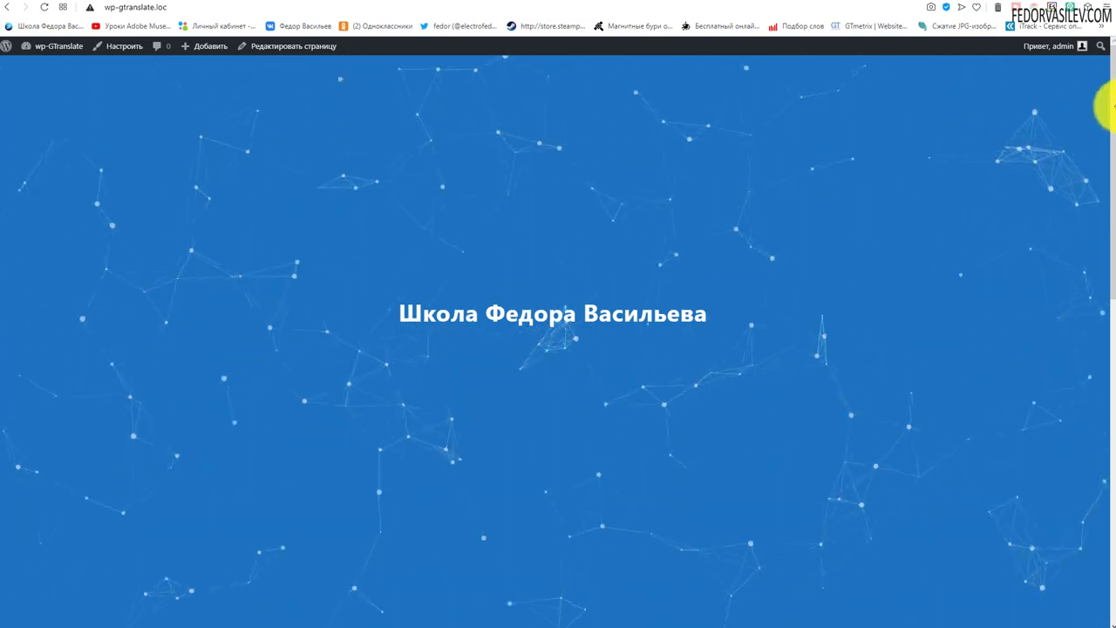
left_click_drag(1104, 87, 1113, 349)
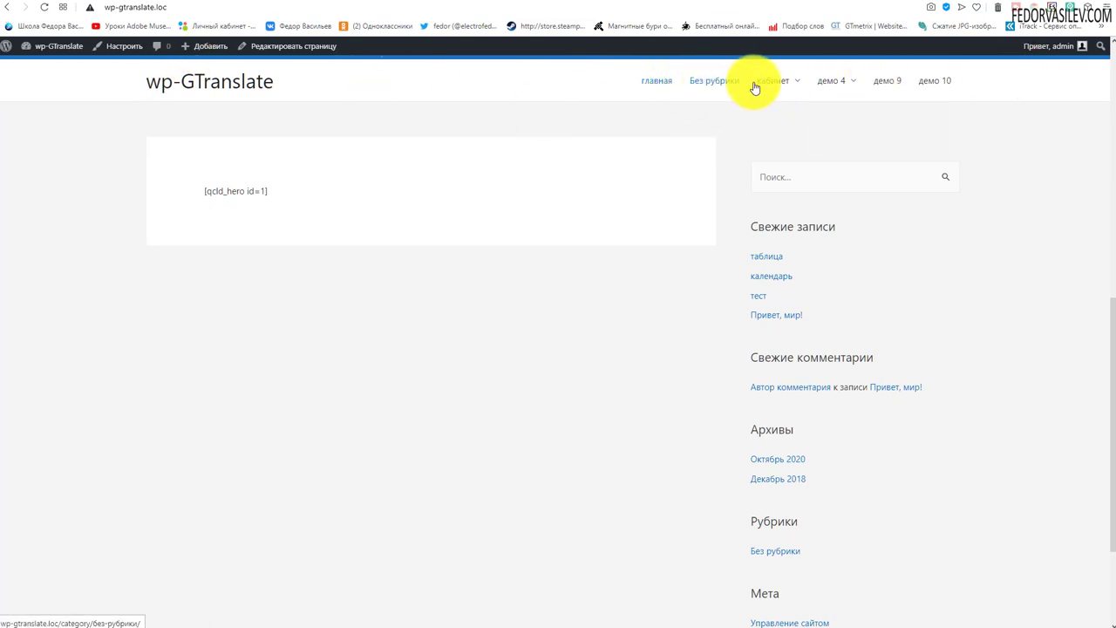
scroll(626, 408, "up", 6)
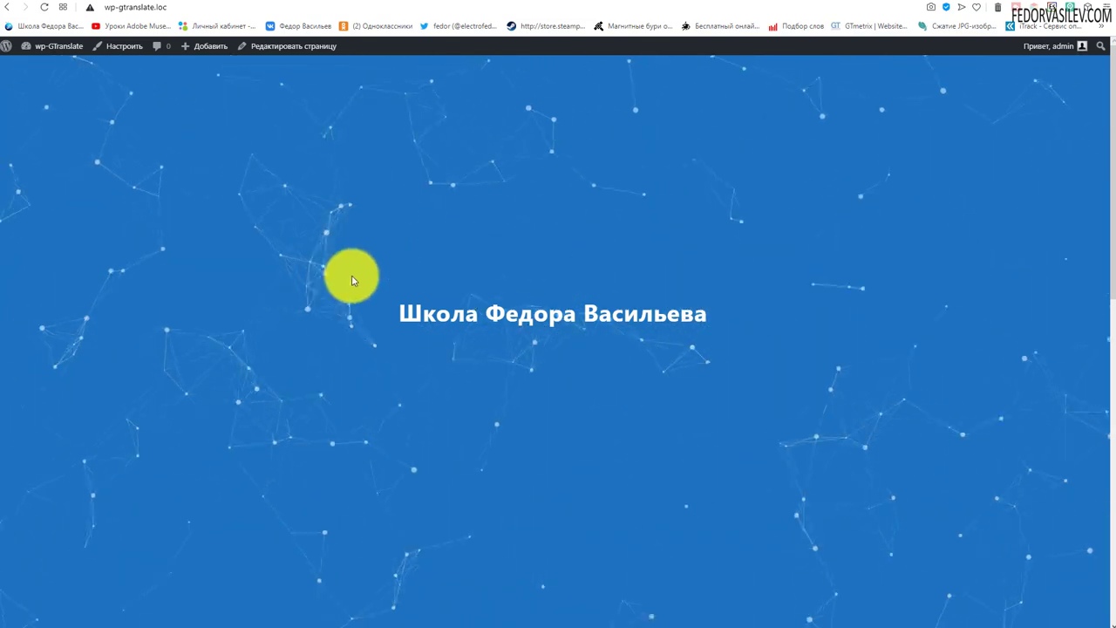
scroll(614, 374, "down", 4)
scroll(594, 336, "up", 4)
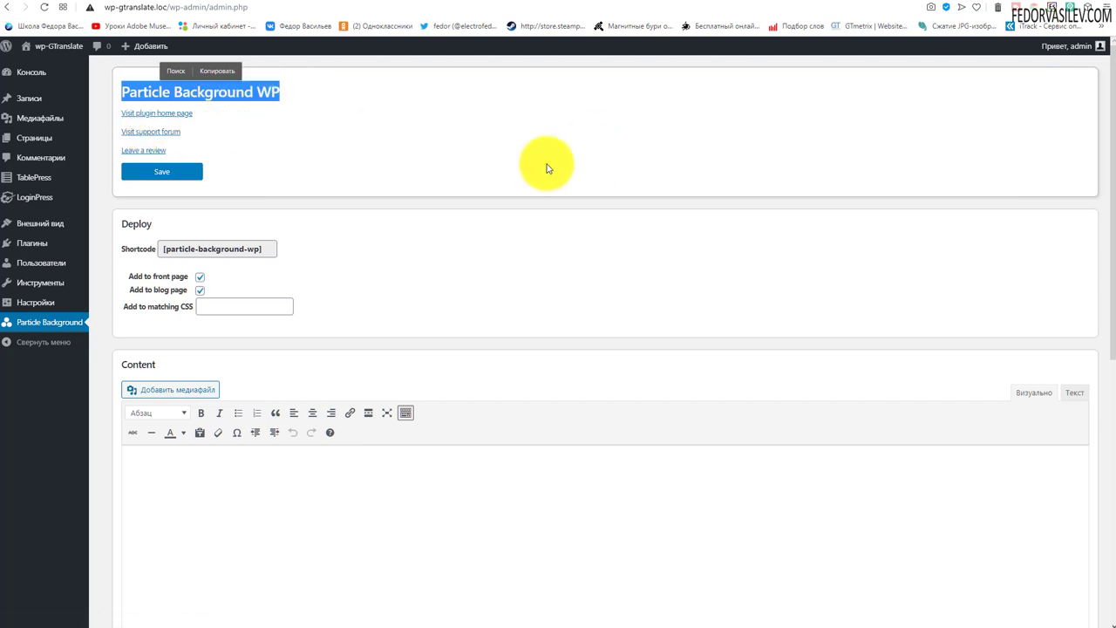
Step: Search for "Particle Background WP" among the plugins available to add to the WordPress site
mouse_move(39, 251)
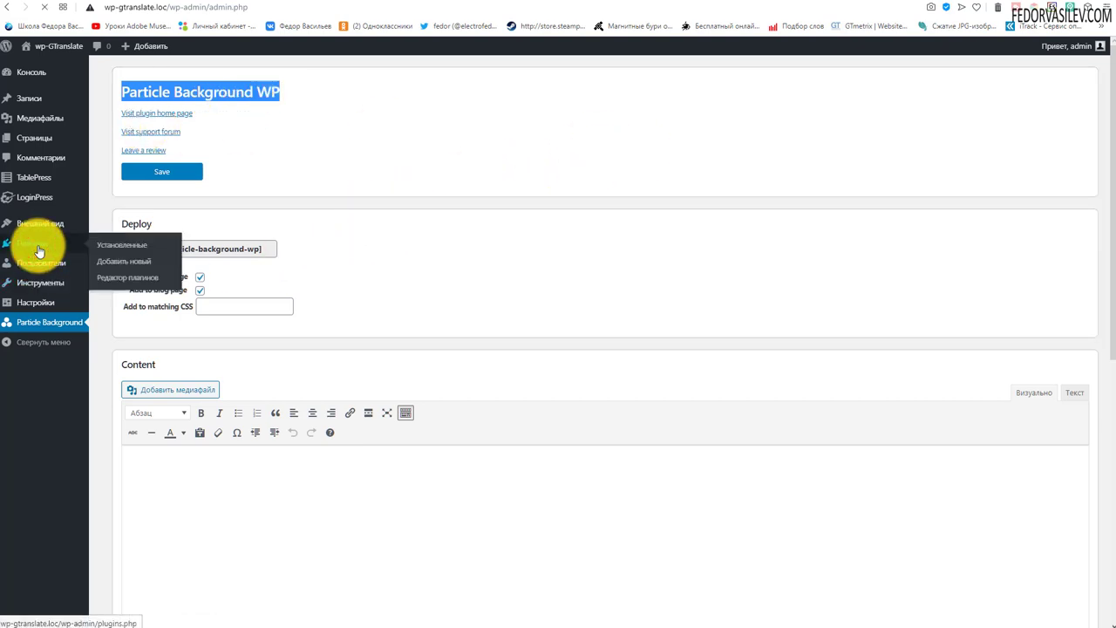
left_click(123, 261)
left_click(967, 109)
type("Particle Background WP")
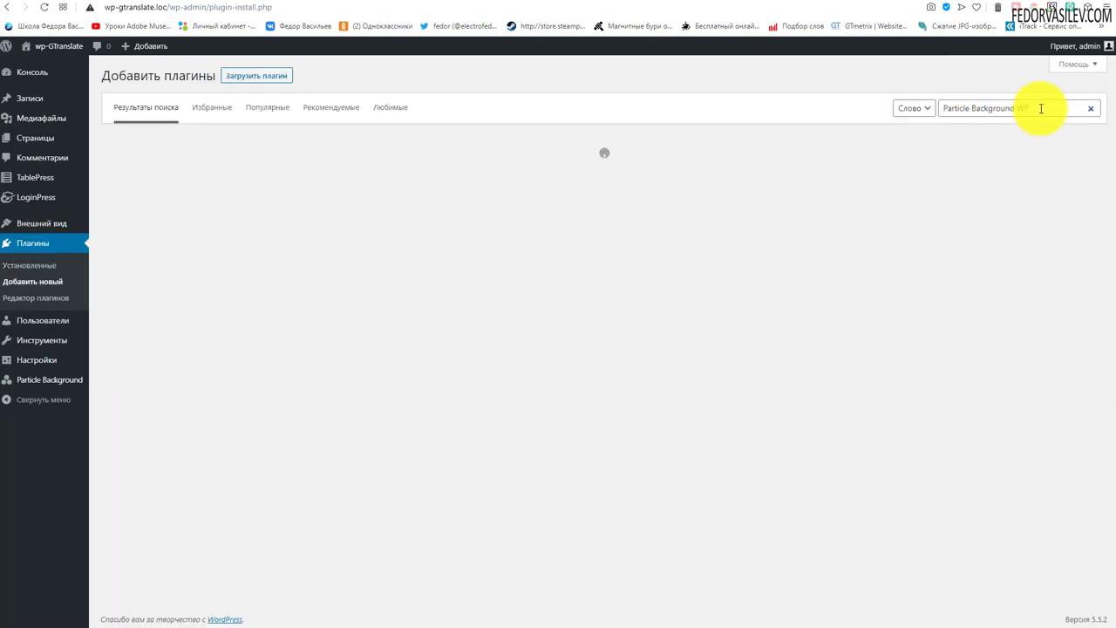
triple_click(1040, 108)
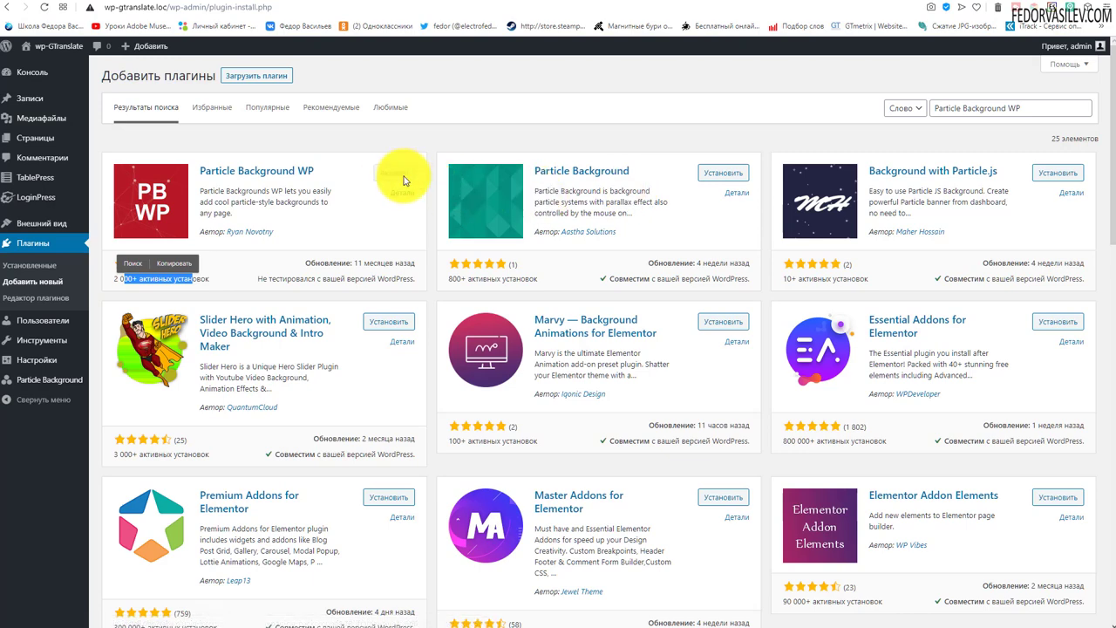
Step: Open the Particle Background plugin settings and review the options and shortcode, comparing them with the live front page
left_click(42, 383)
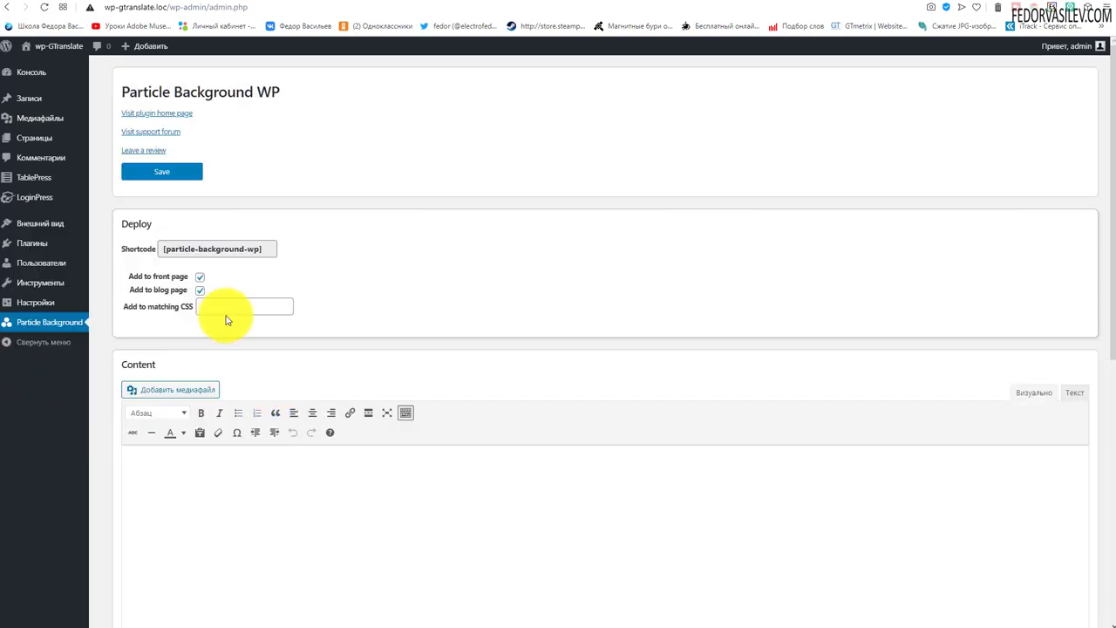
scroll(229, 327, "down", 6)
scroll(232, 337, "up", 6)
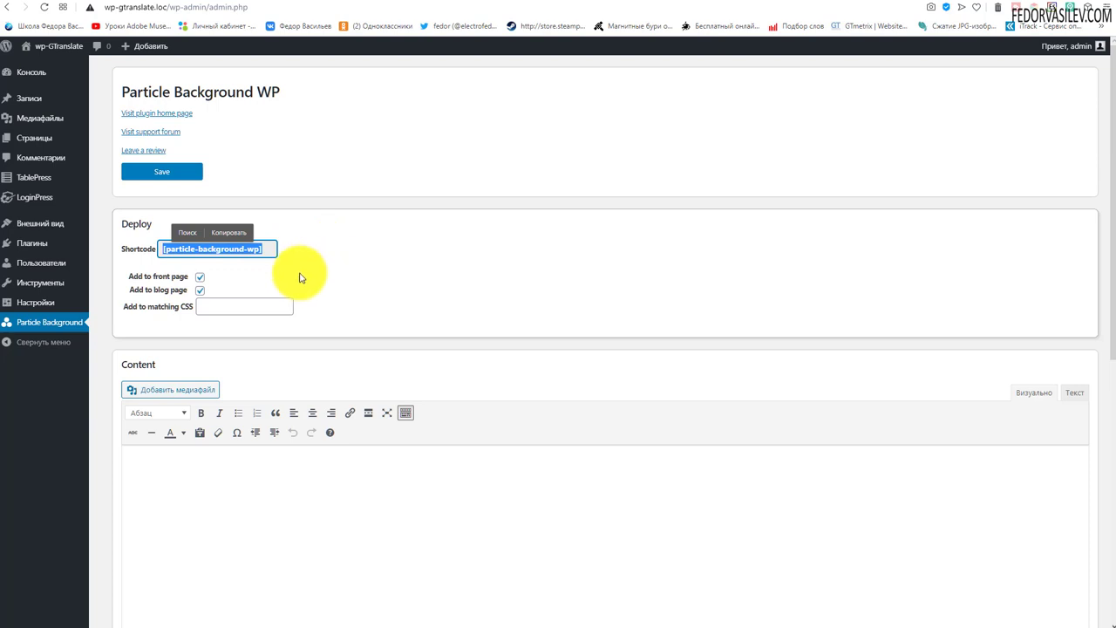
left_click(737, 5)
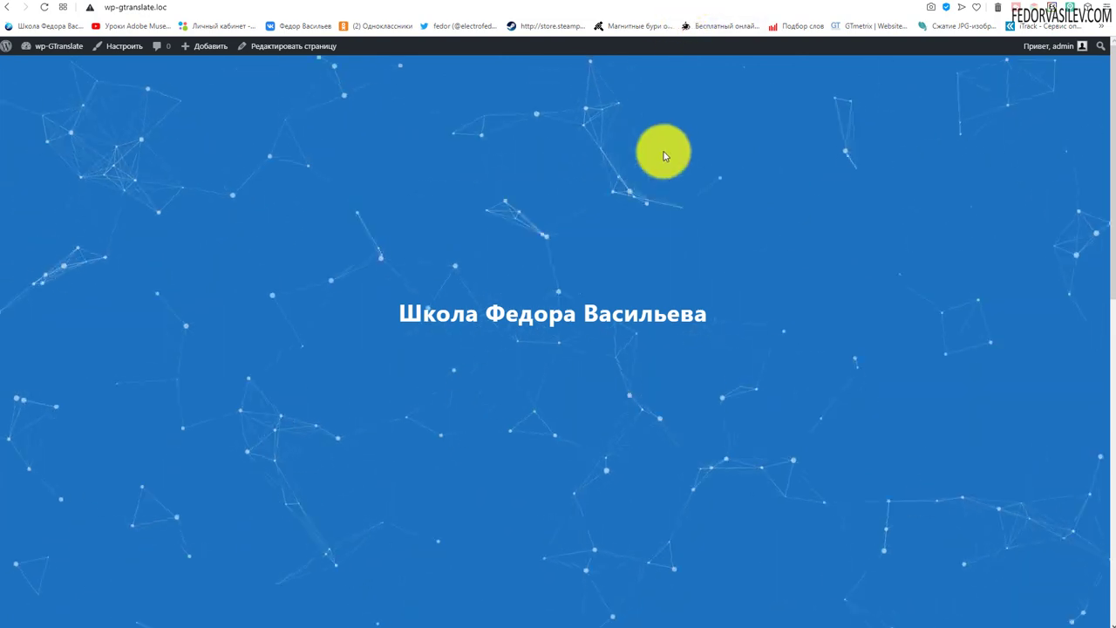
left_click(677, 6)
scroll(361, 204, "down", 1)
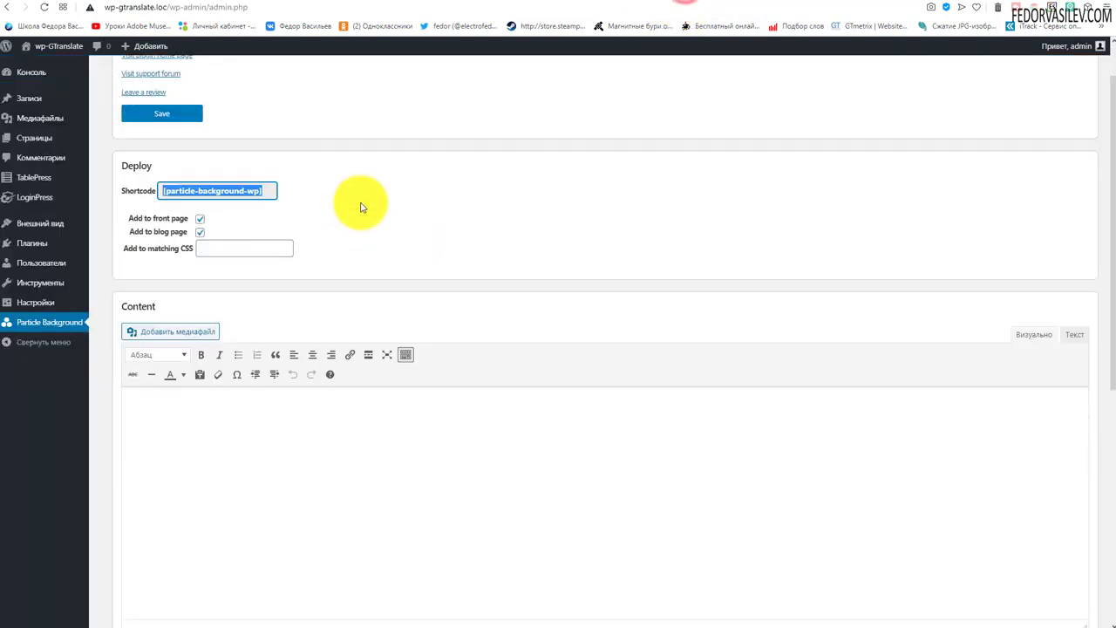
Step: Disable Add to blog page, keep Add to front page enabled, and inspect the front page in the browser's developer tools
left_click(199, 218)
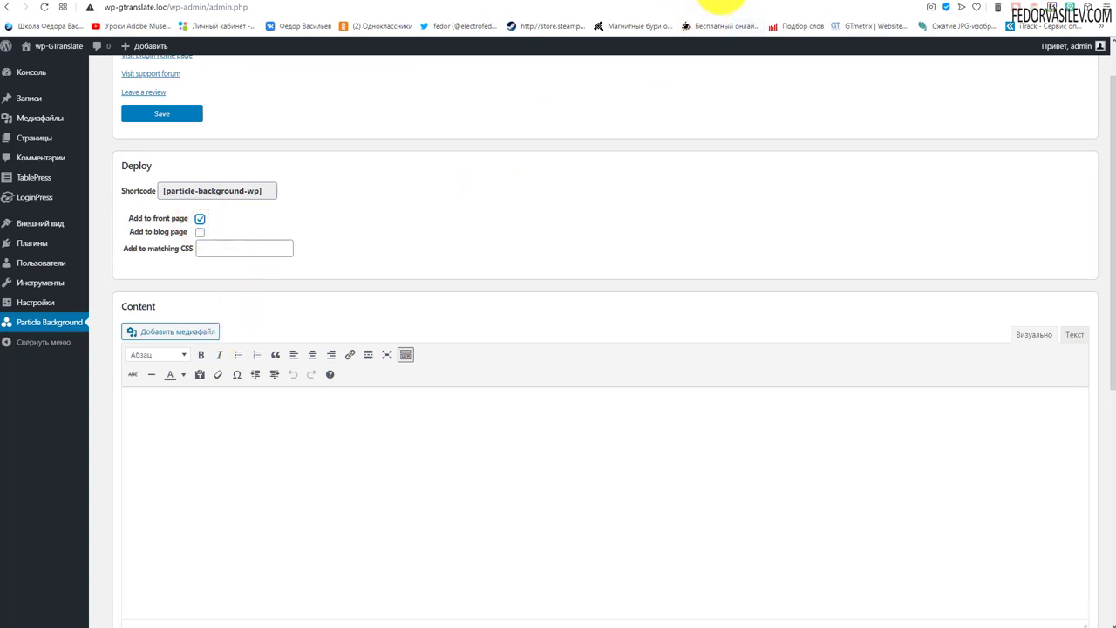
left_click(720, 6)
mouse_move(1108, 142)
left_mouse_down()
mouse_move(1099, 443)
mouse_move(1103, 142)
left_mouse_up()
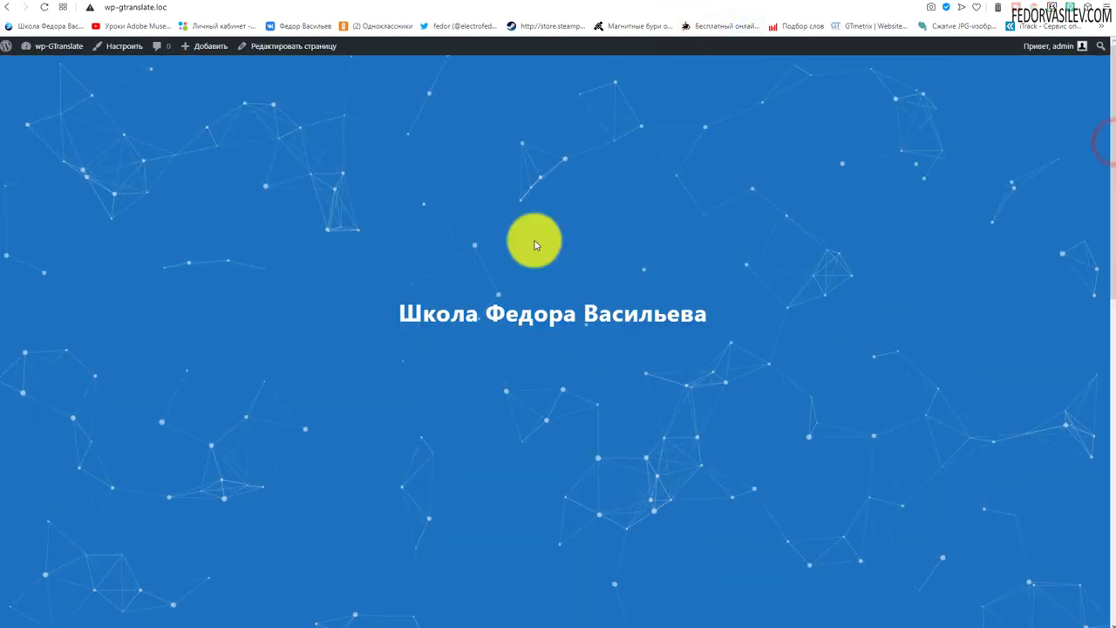
right_click(427, 227)
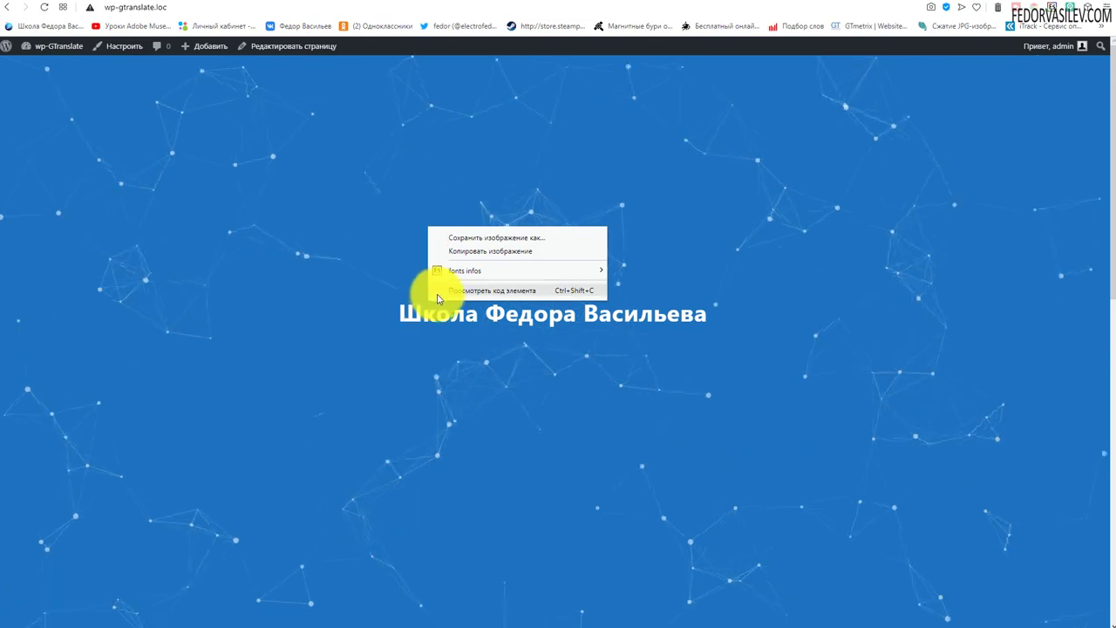
left_click(442, 289)
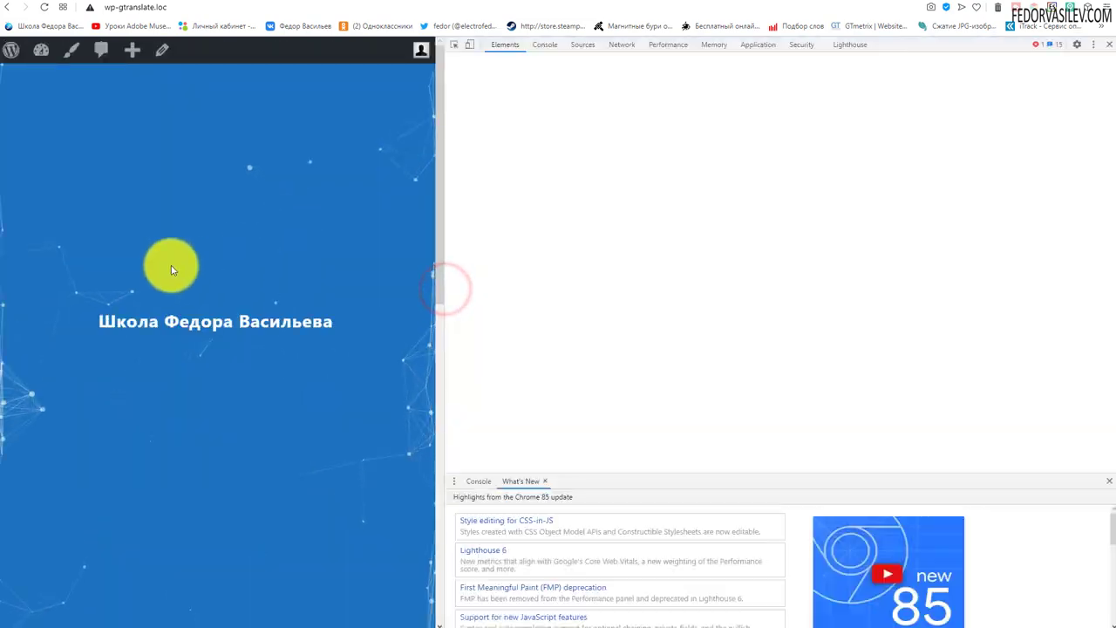
left_click(470, 45)
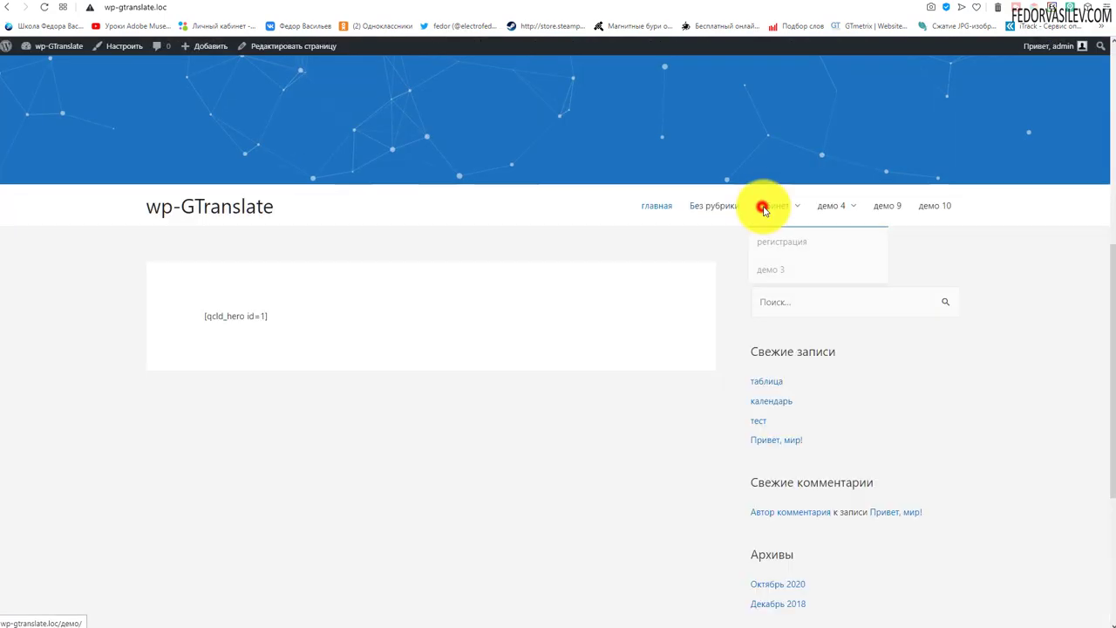
Step: Check the демо 4 page and the Без рубрики category page for the particle background
left_click(761, 204)
left_click(823, 204)
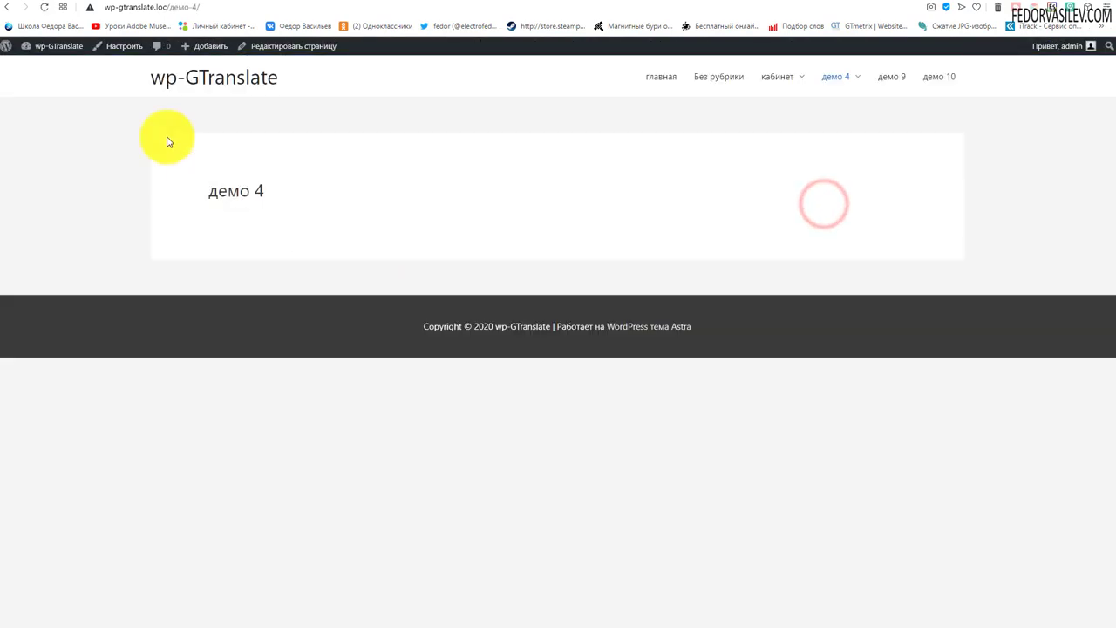
left_click(717, 77)
scroll(523, 279, "down", 2)
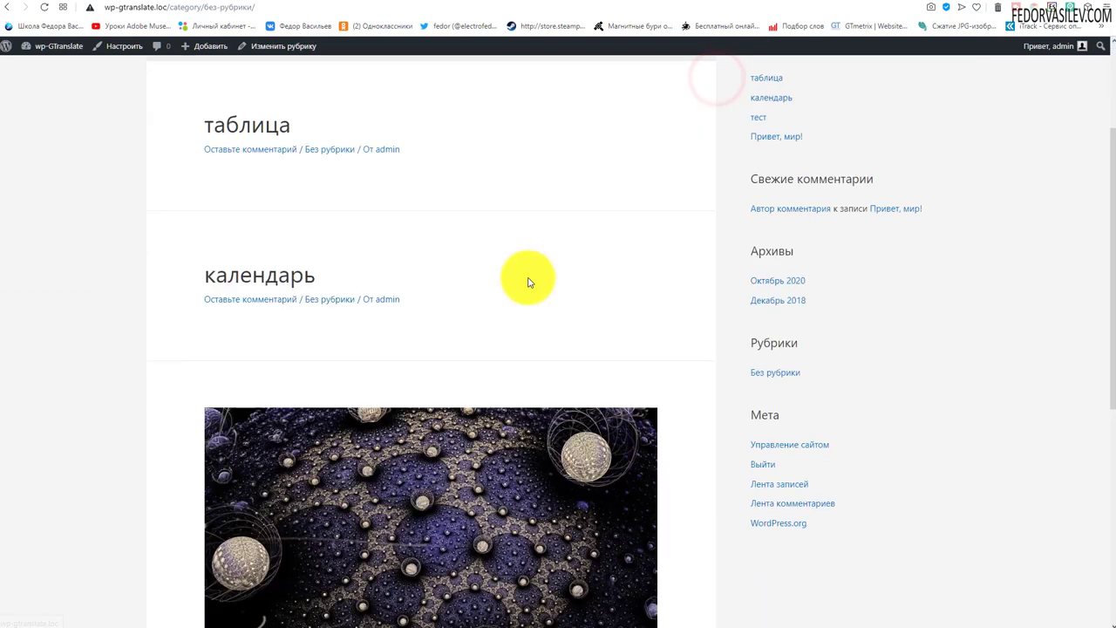
scroll(567, 218, "up", 2)
Step: Return to the plugin settings and enable Add to blog page
left_click(689, 1)
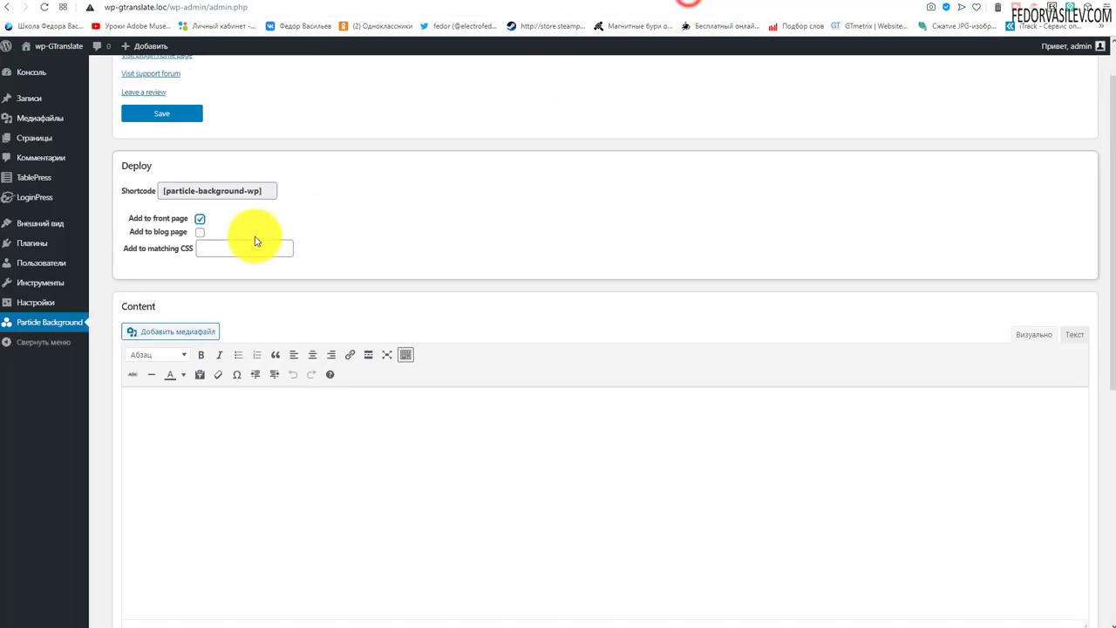
left_click(201, 232)
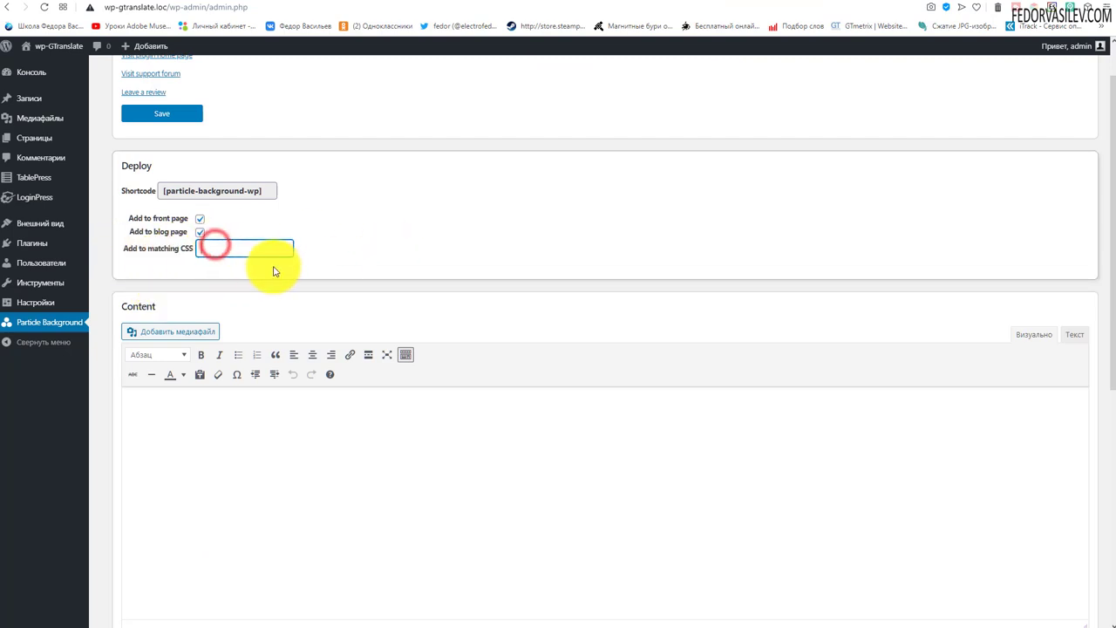
scroll(498, 252, "down", 4)
scroll(273, 343, "up", 3)
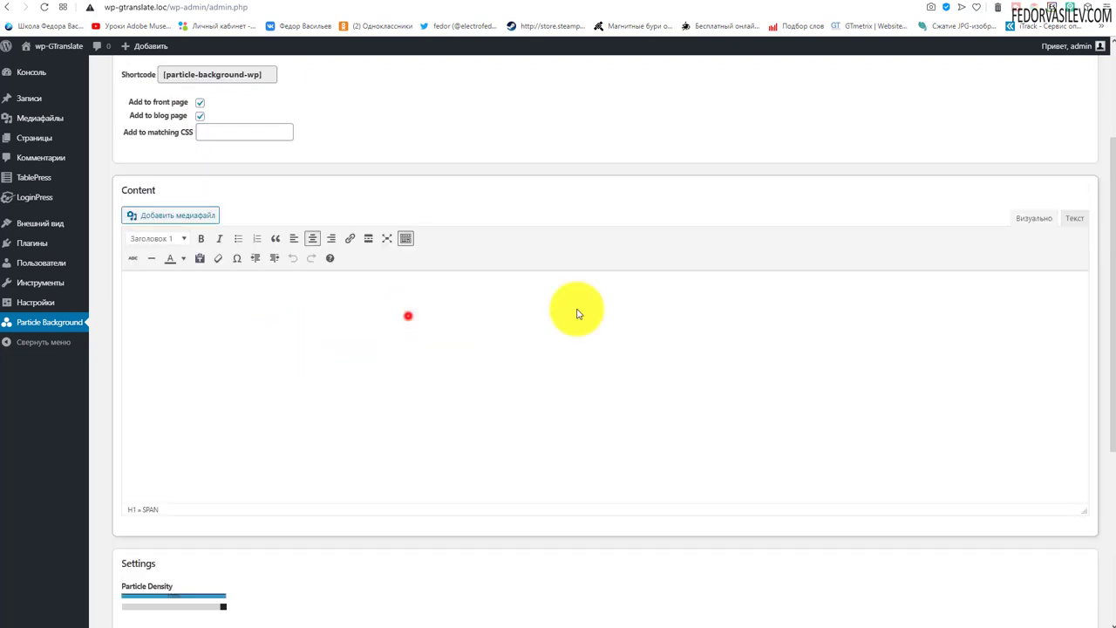
Step: Highlight the white heading text in the Content editor and look through the available paragraph styles
left_click_drag(578, 314, 618, 379)
left_click(620, 302)
left_click_drag(796, 297, 490, 312)
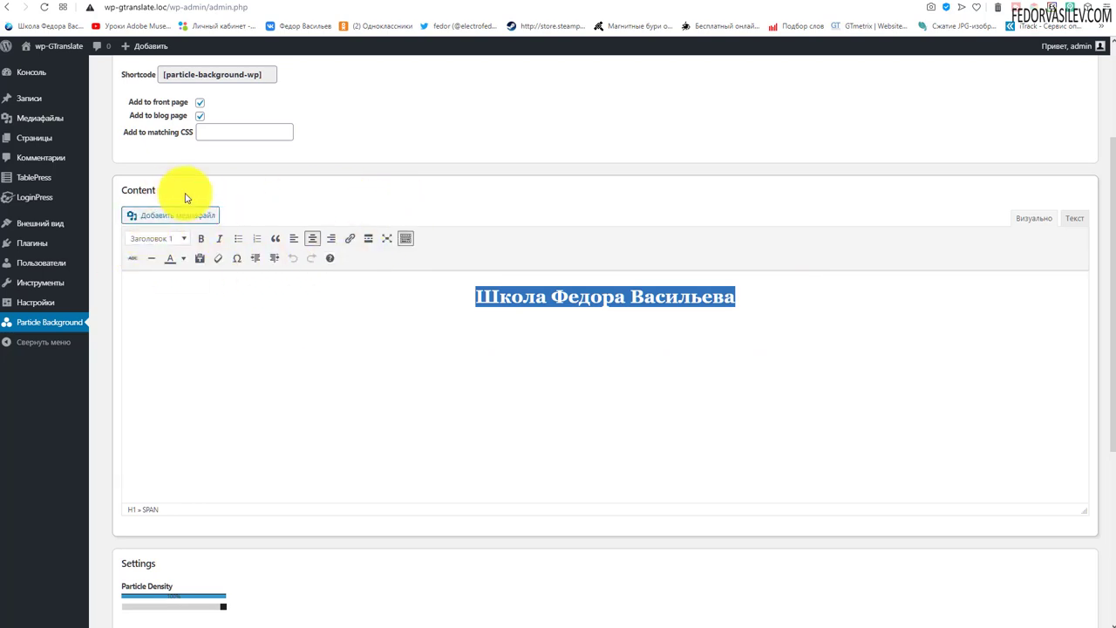
left_click(169, 243)
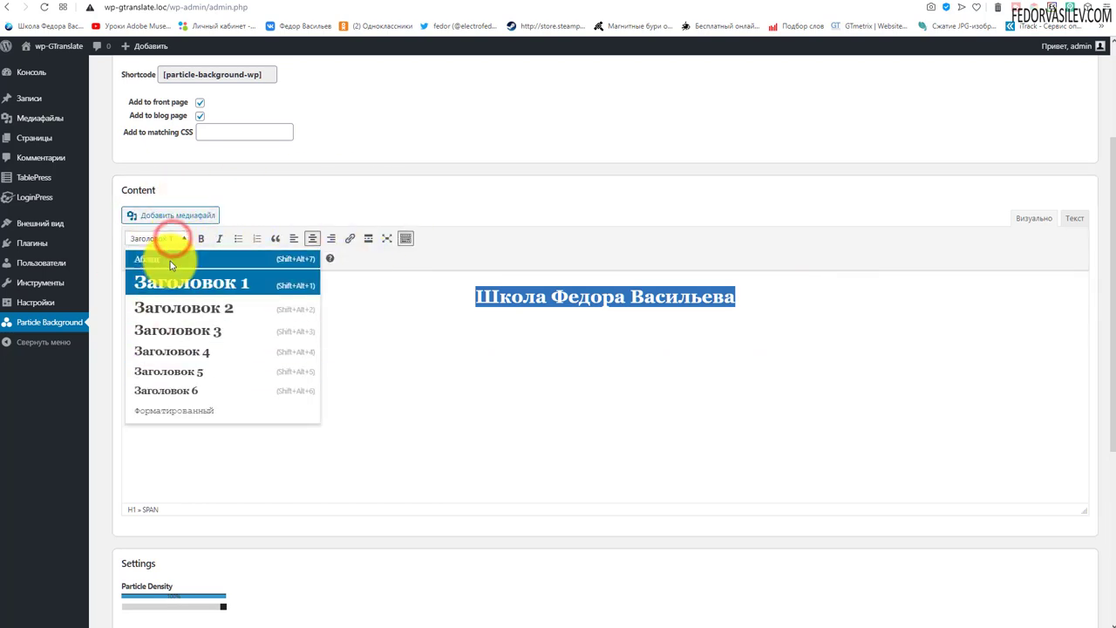
left_click(470, 205)
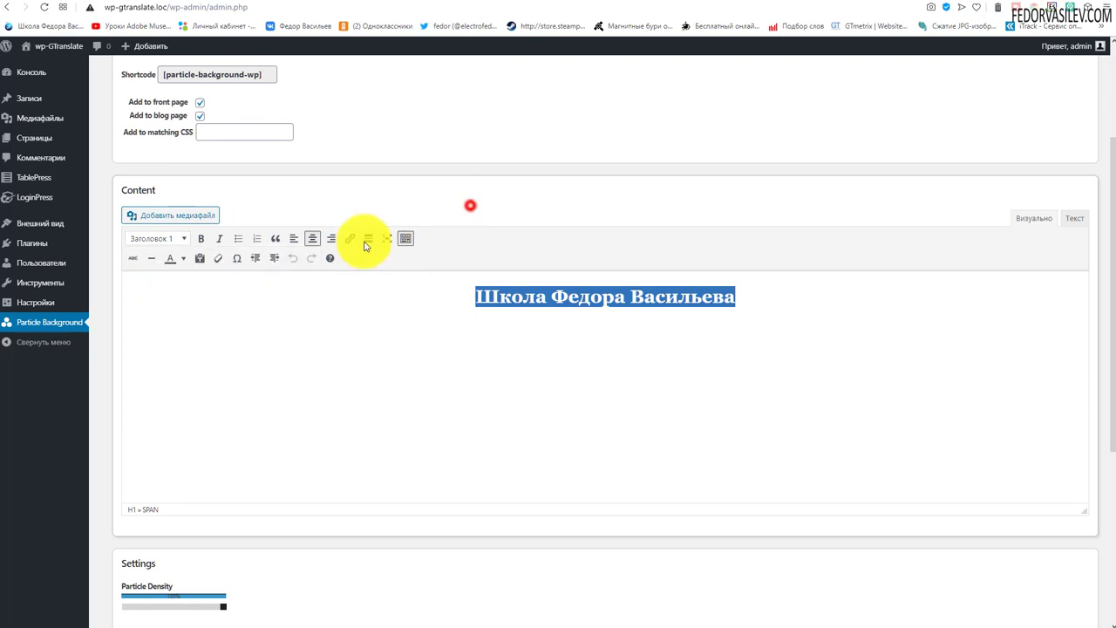
Step: Lower the particle density to about 12%, save the plugin settings and check the result on the front page
scroll(364, 367, "down", 4)
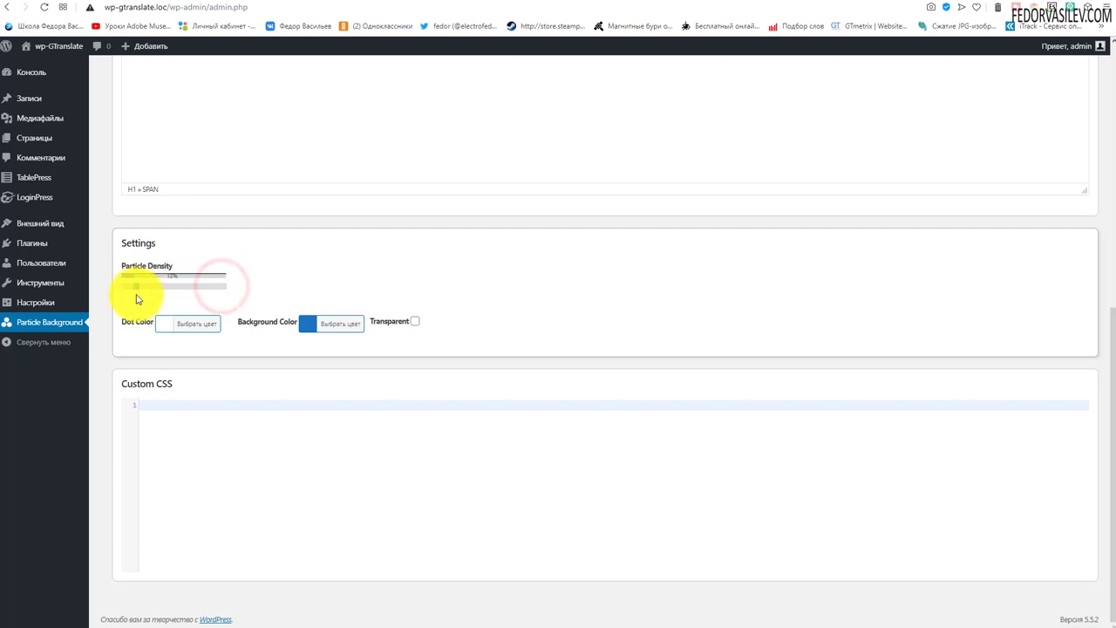
scroll(218, 434, "up", 6)
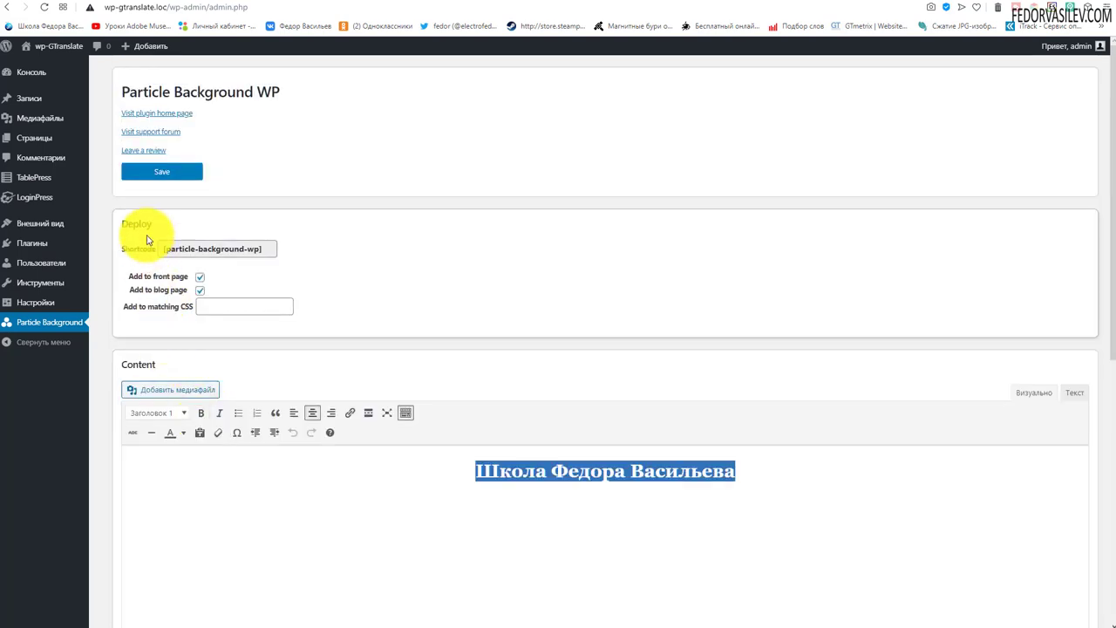
left_click(159, 171)
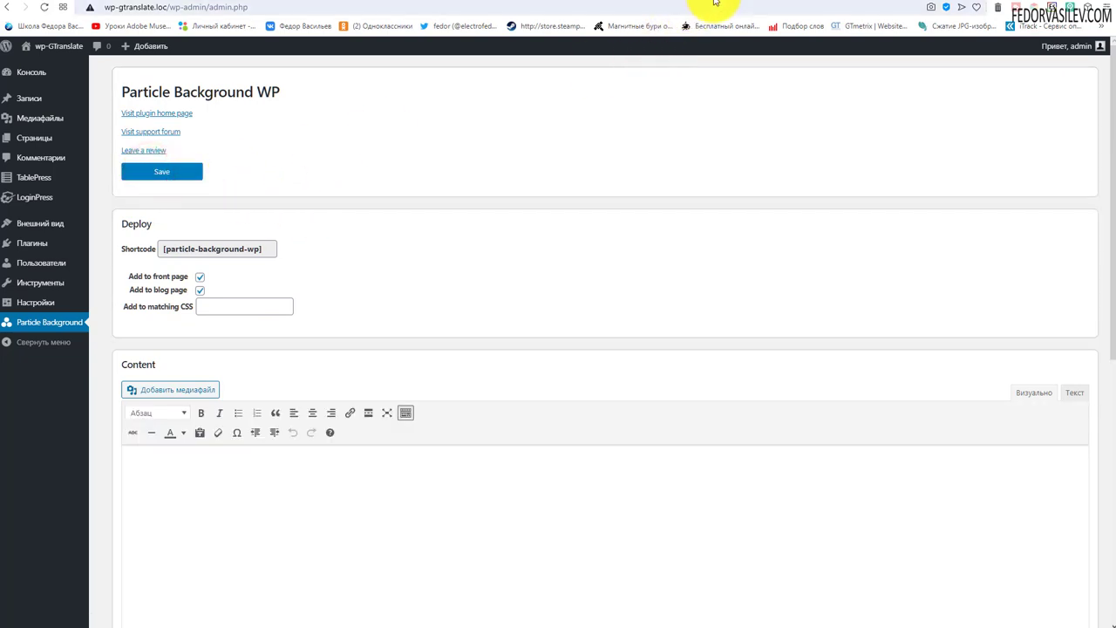
left_click(710, 3)
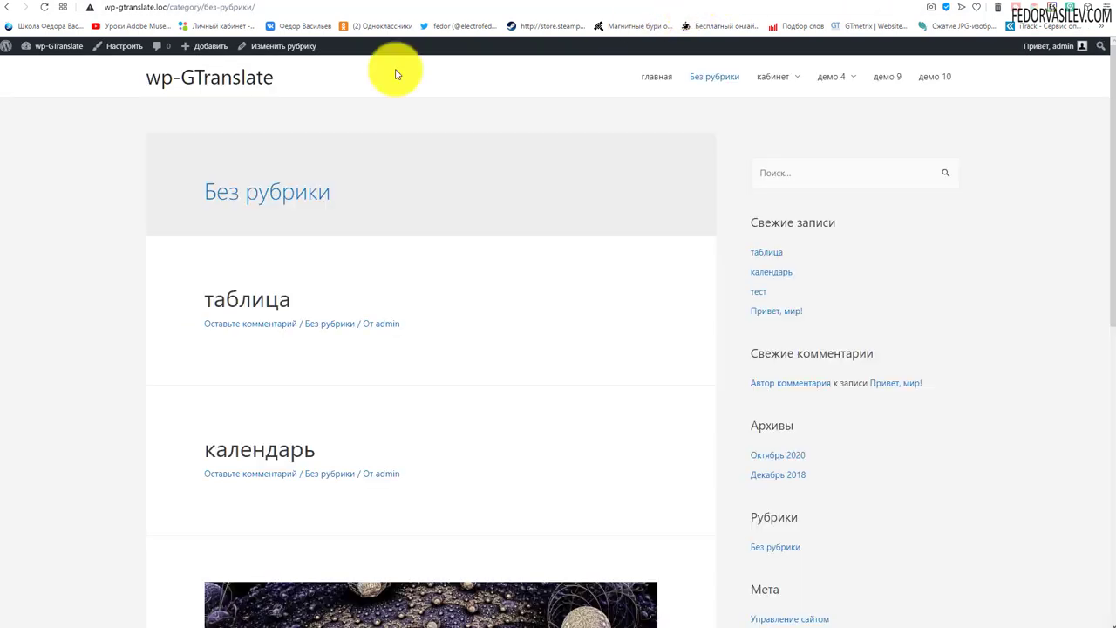
left_click(654, 78)
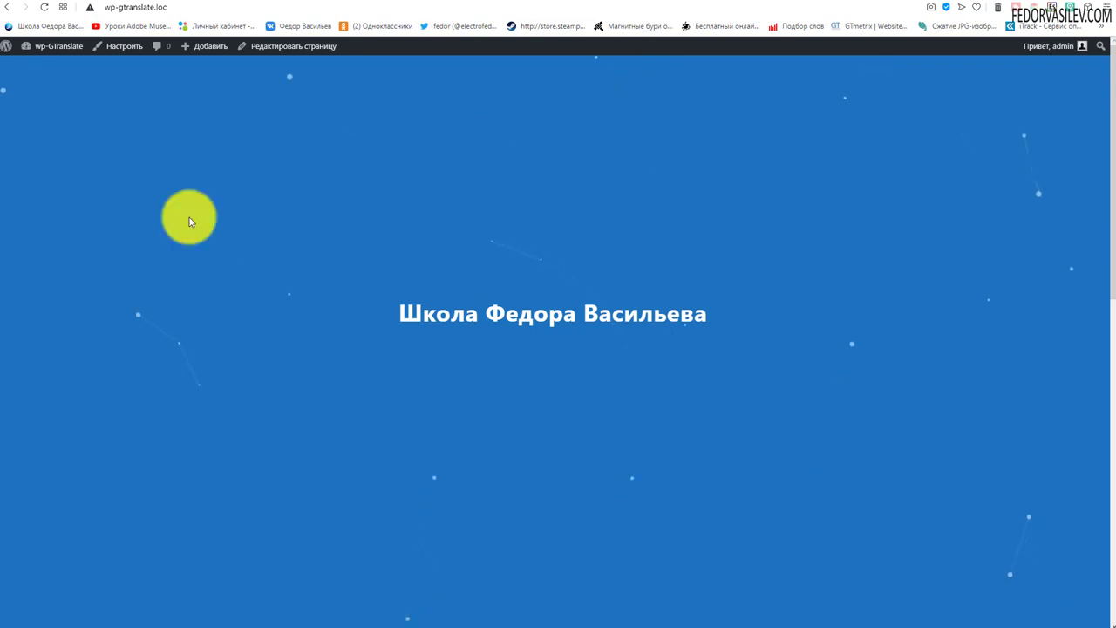
Step: Go back to the plugin settings and set the particle density to its maximum
left_click(688, 3)
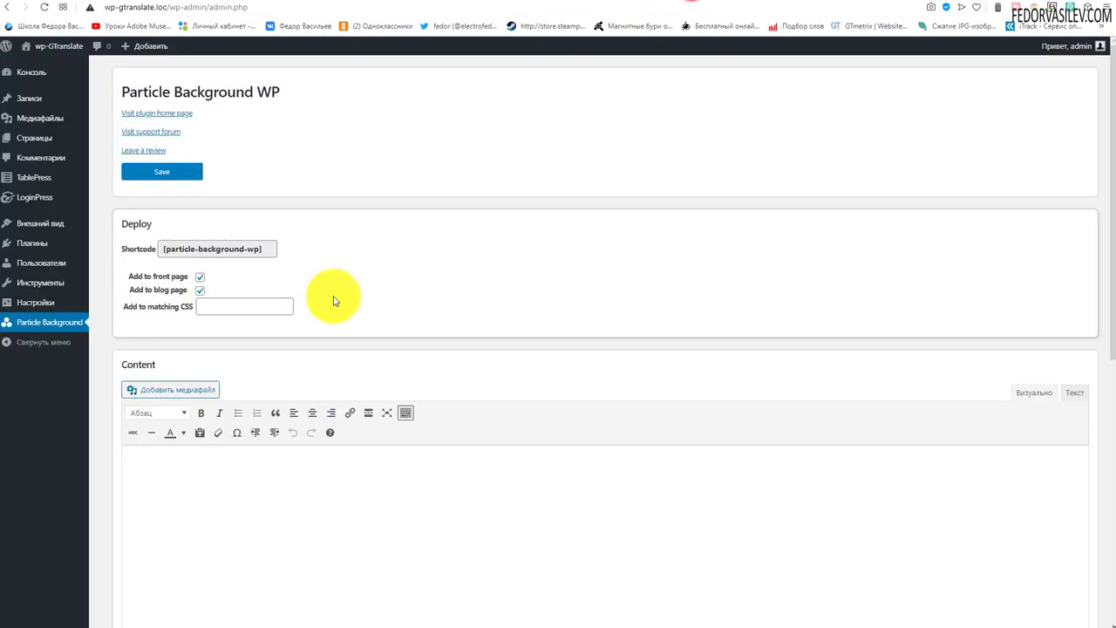
scroll(291, 321, "down", 3)
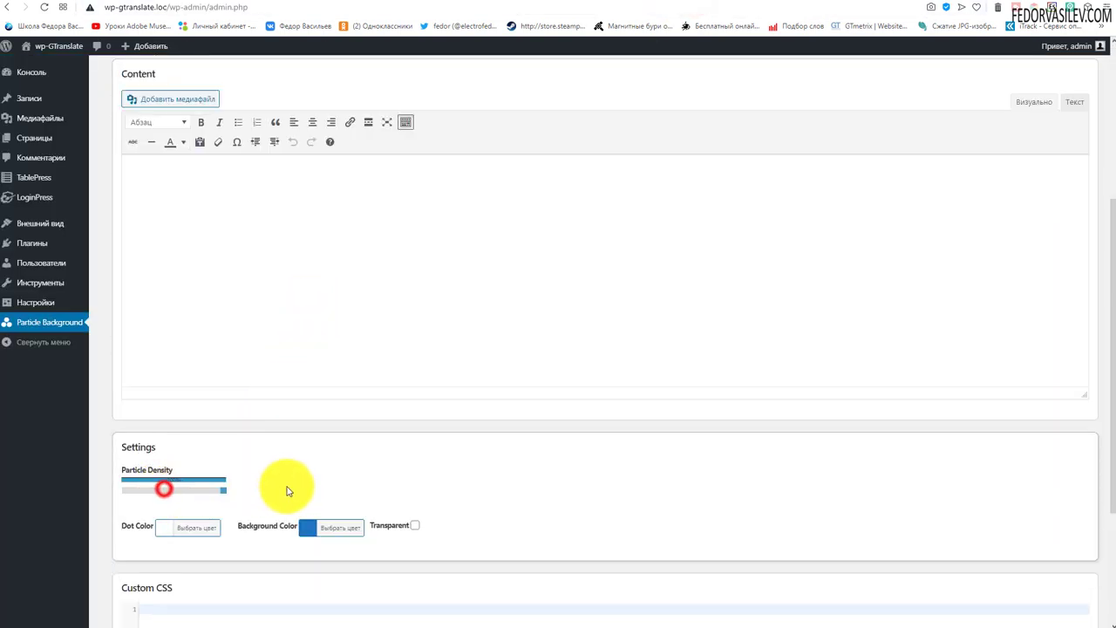
scroll(288, 491, "down", 3)
scroll(418, 239, "up", 1)
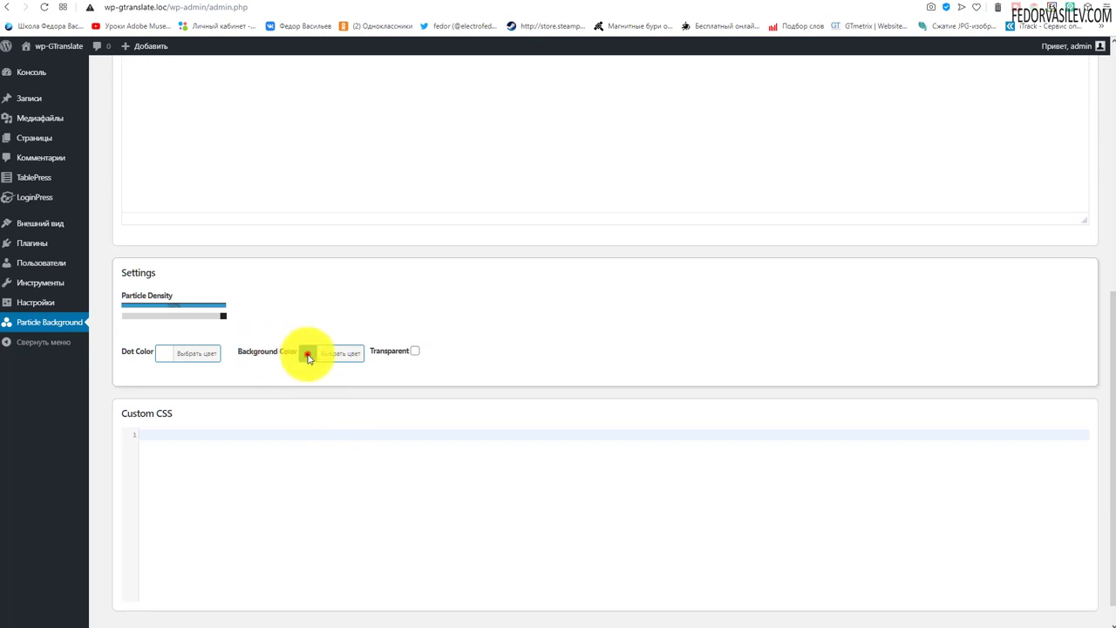
Step: Set the background color to yellow #eeee22 and the dot color to red #dd3333
left_click(308, 355)
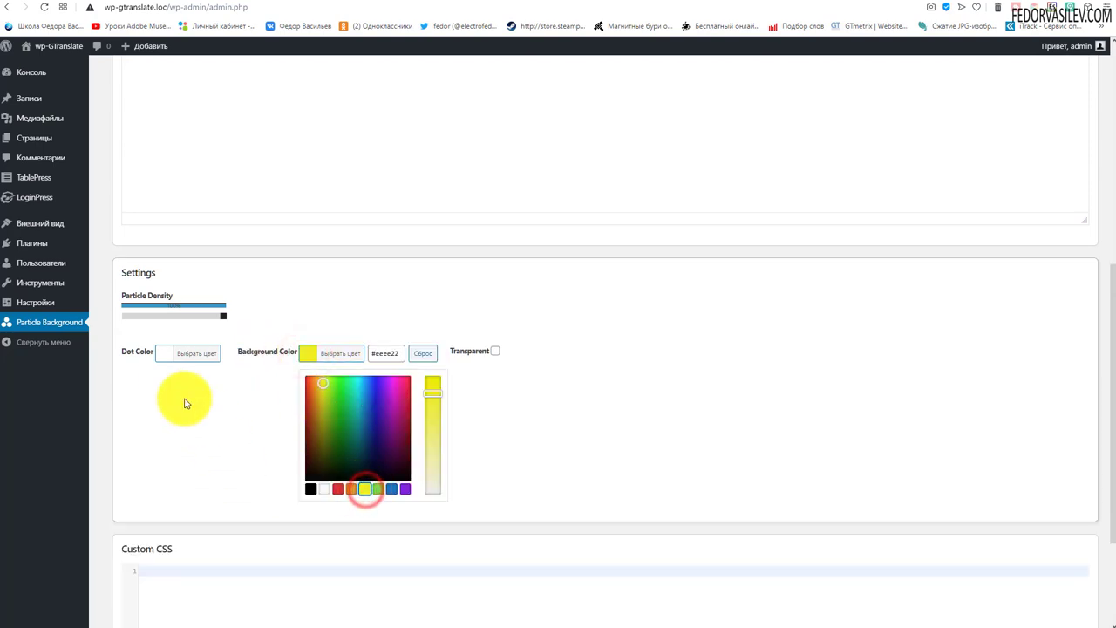
left_click(166, 354)
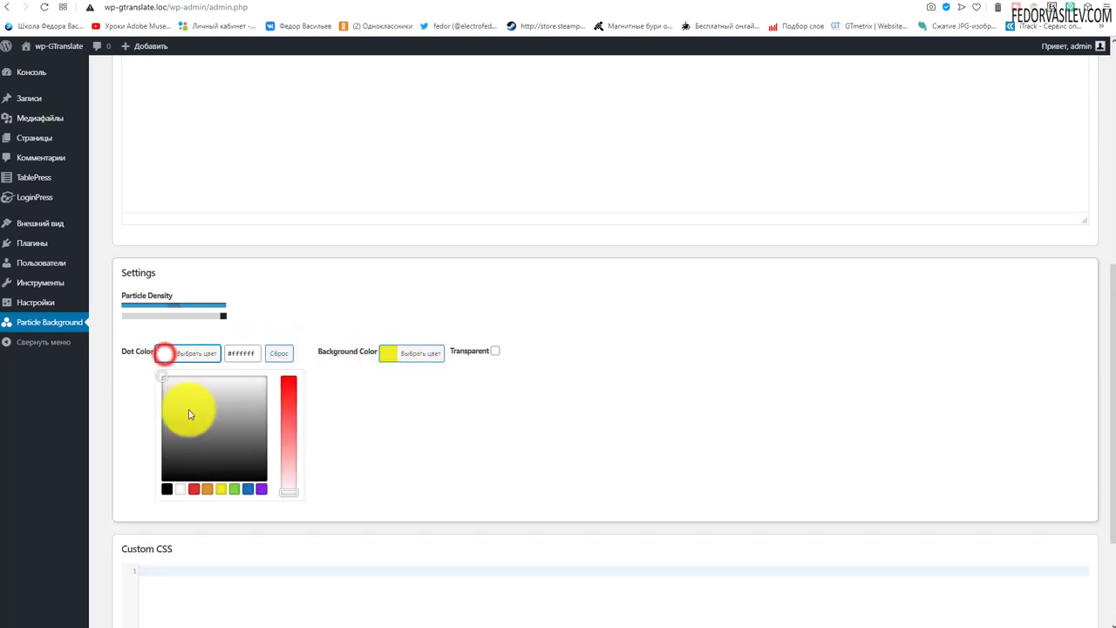
left_click(194, 492)
scroll(436, 489, "down", 2)
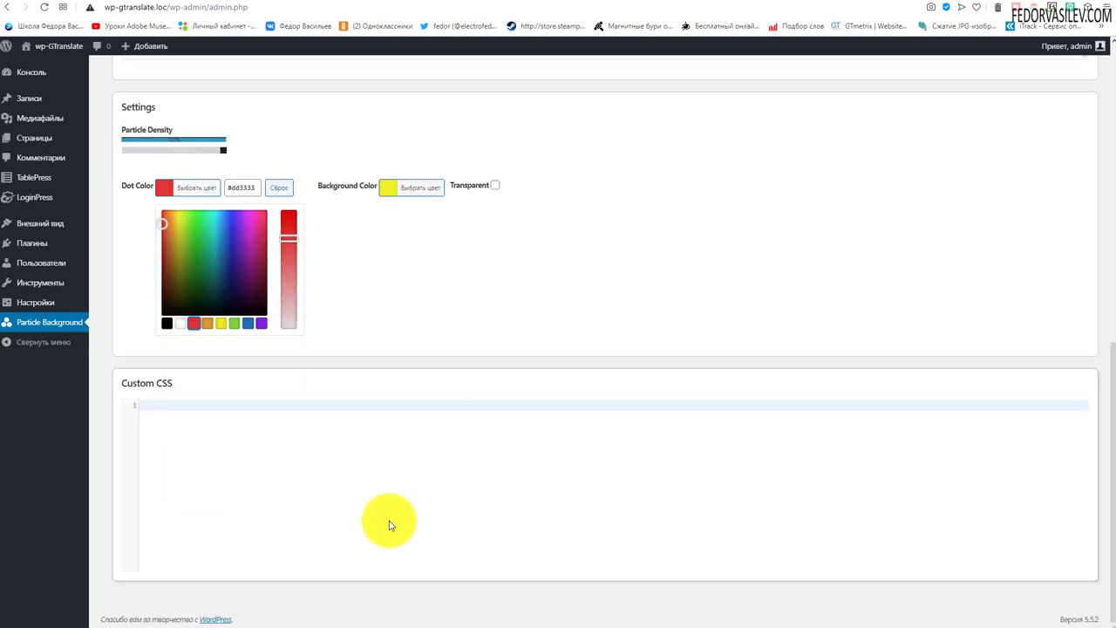
Step: Save the new dot and background colors and reload the front page to check them
scroll(349, 436, "up", 2)
left_click(288, 379)
scroll(227, 288, "up", 6)
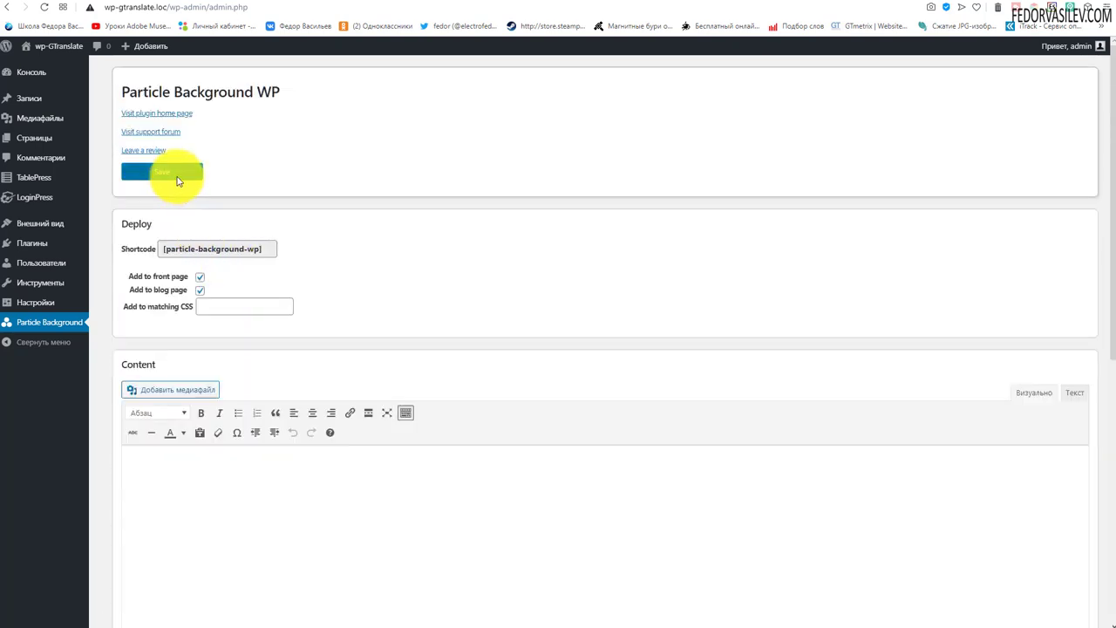
left_click(163, 172)
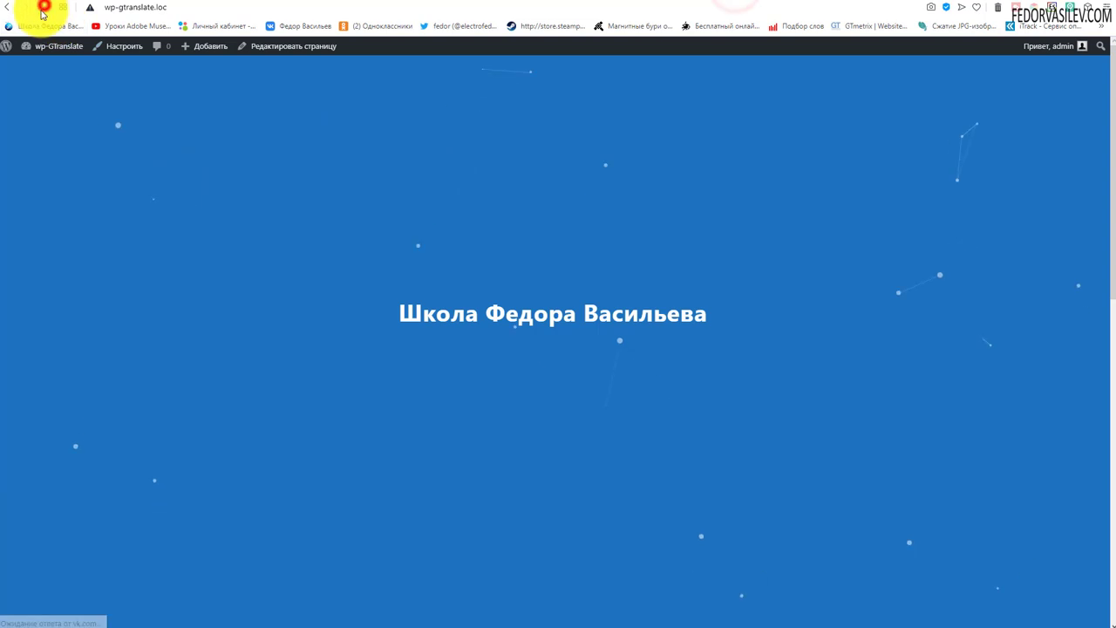
left_click(42, 13)
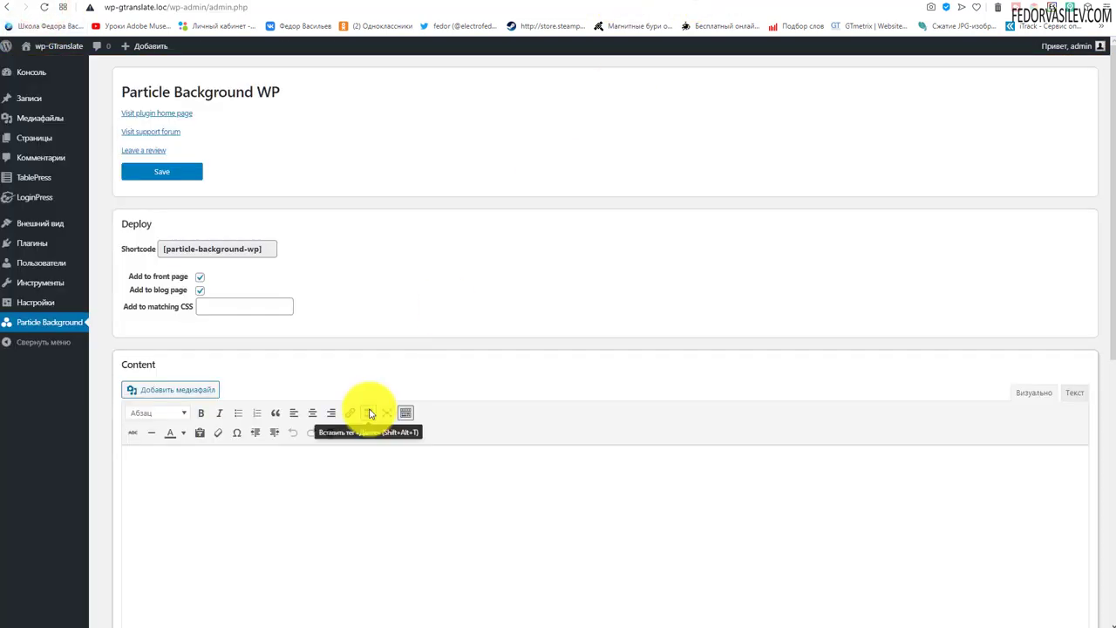
Step: Go back to the plugin settings, set the background color to blue and enable the Transparent option
scroll(371, 413, "down", 6)
left_click(306, 324)
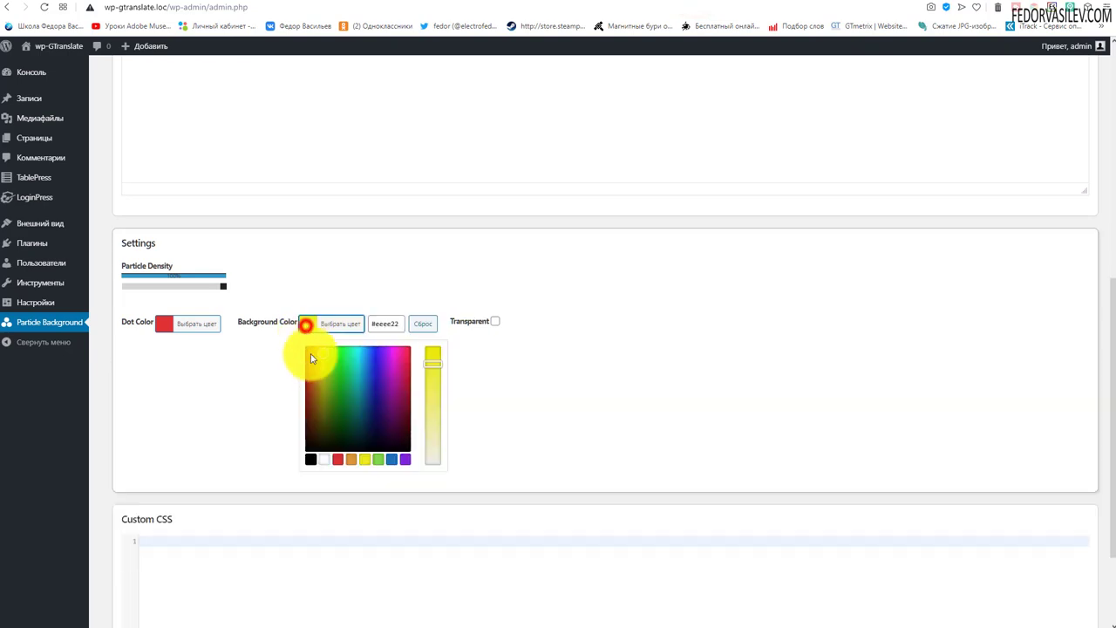
left_click(397, 459)
left_click(326, 247)
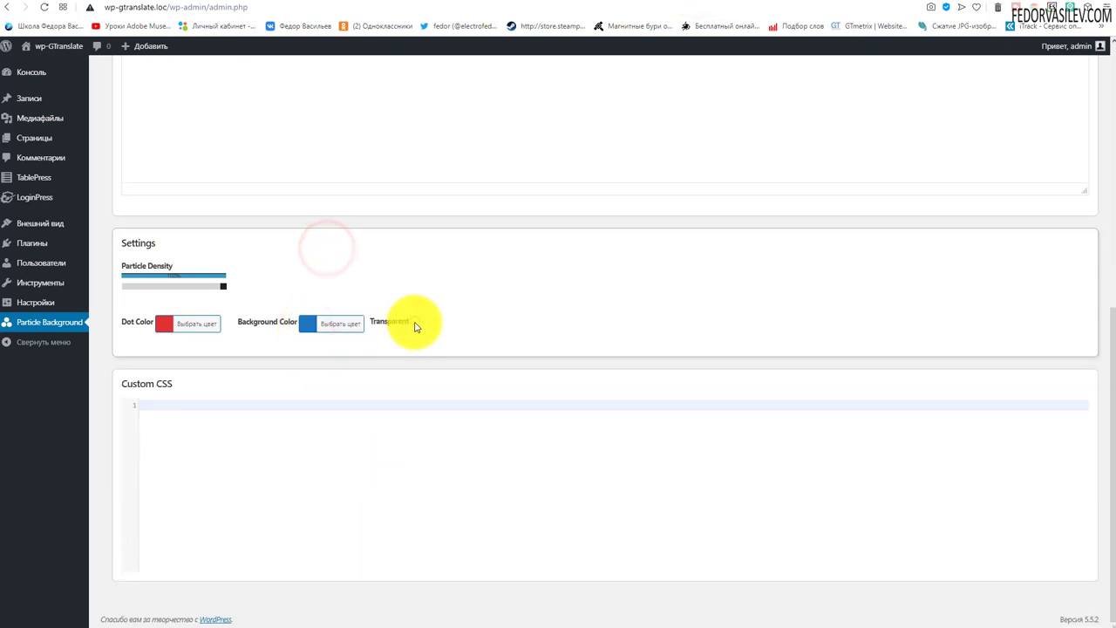
Step: Save the plugin settings, reload the front page and look over the transparent particle background
scroll(249, 392, "up", 10)
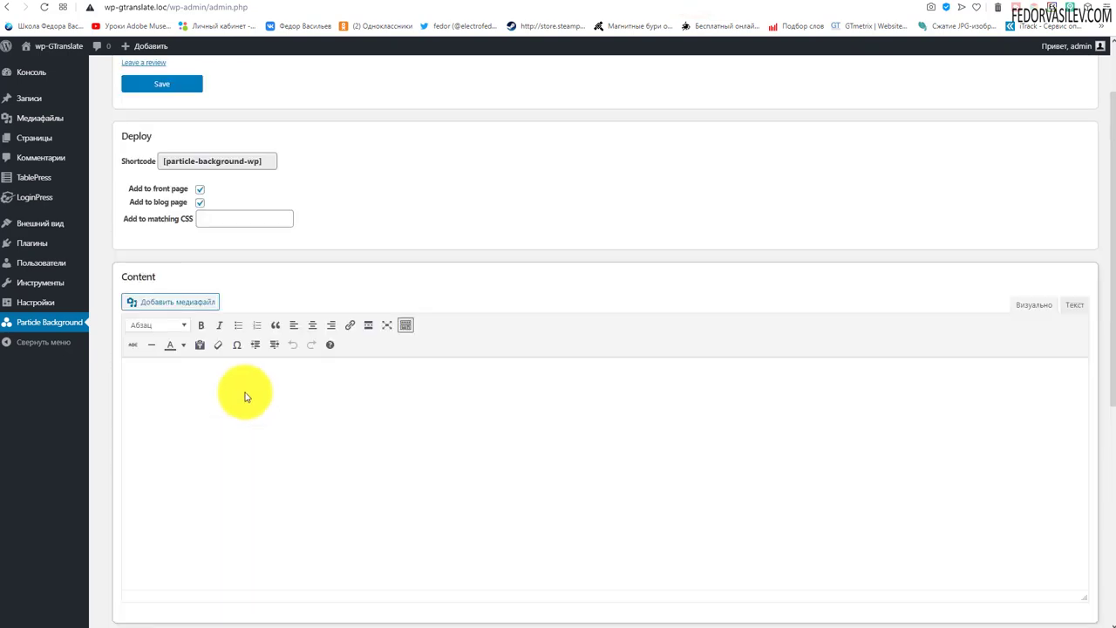
left_click(168, 144)
key("ctrl+Tab")
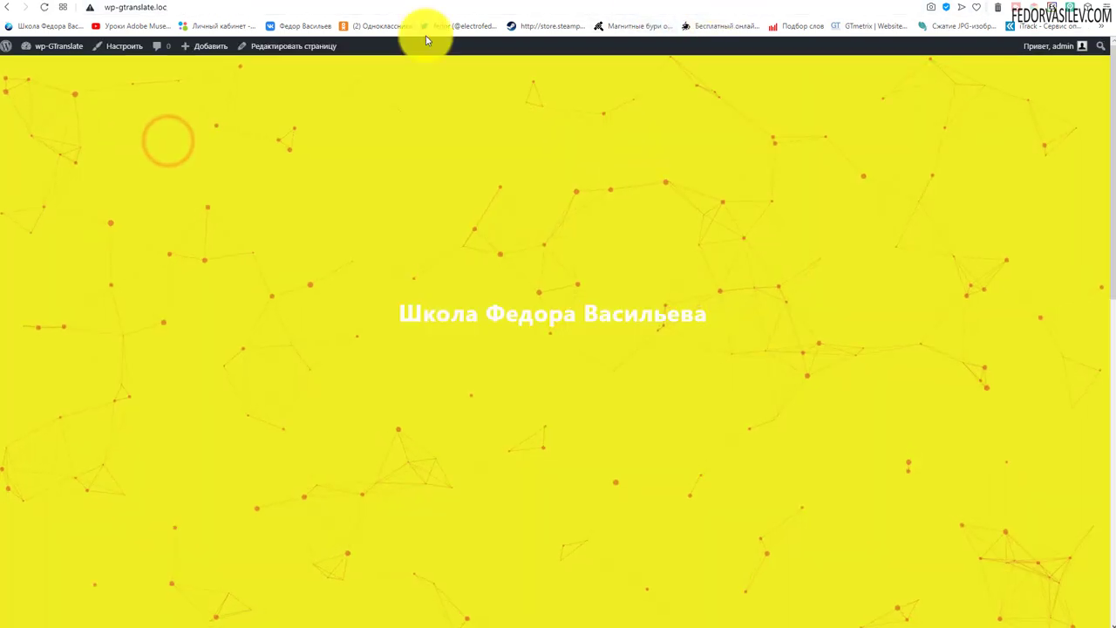
left_click(42, 10)
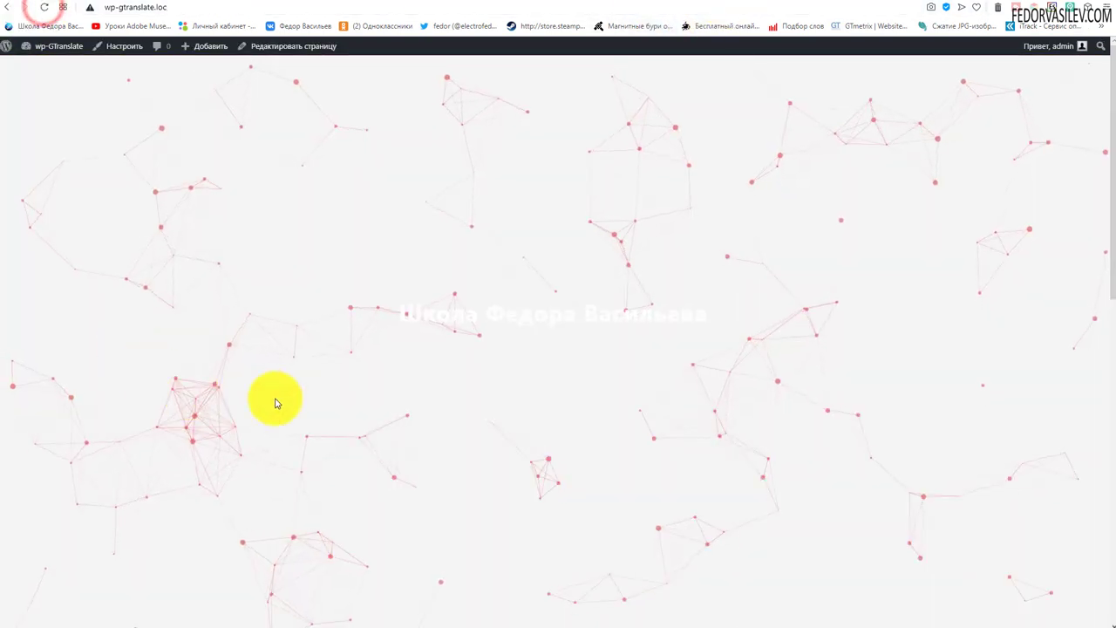
scroll(498, 245, "down", 6)
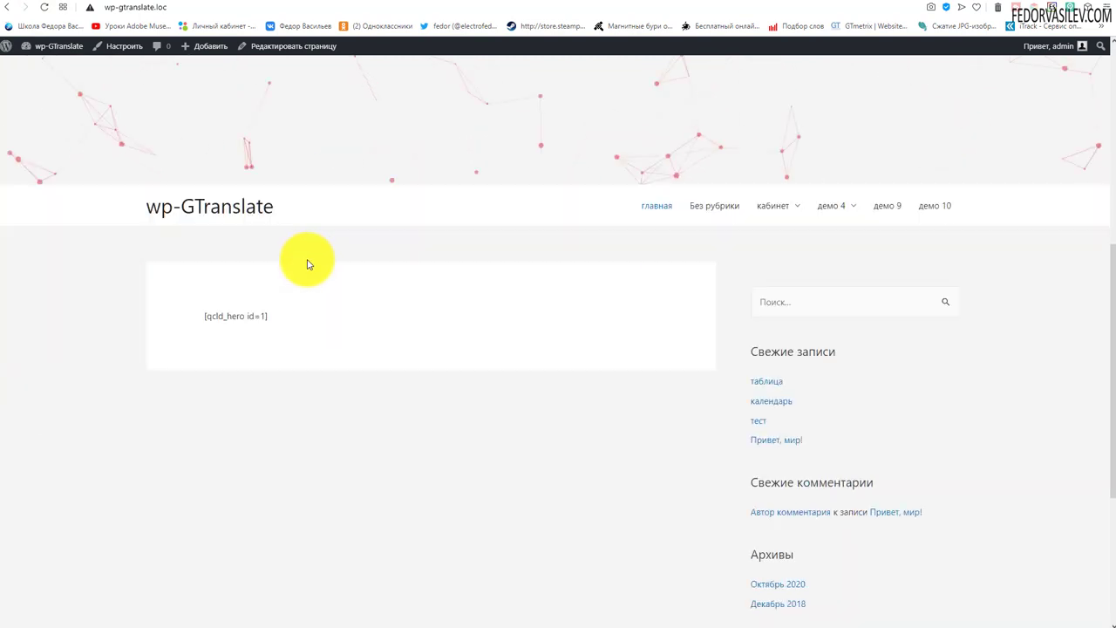
scroll(494, 279, "up", 5)
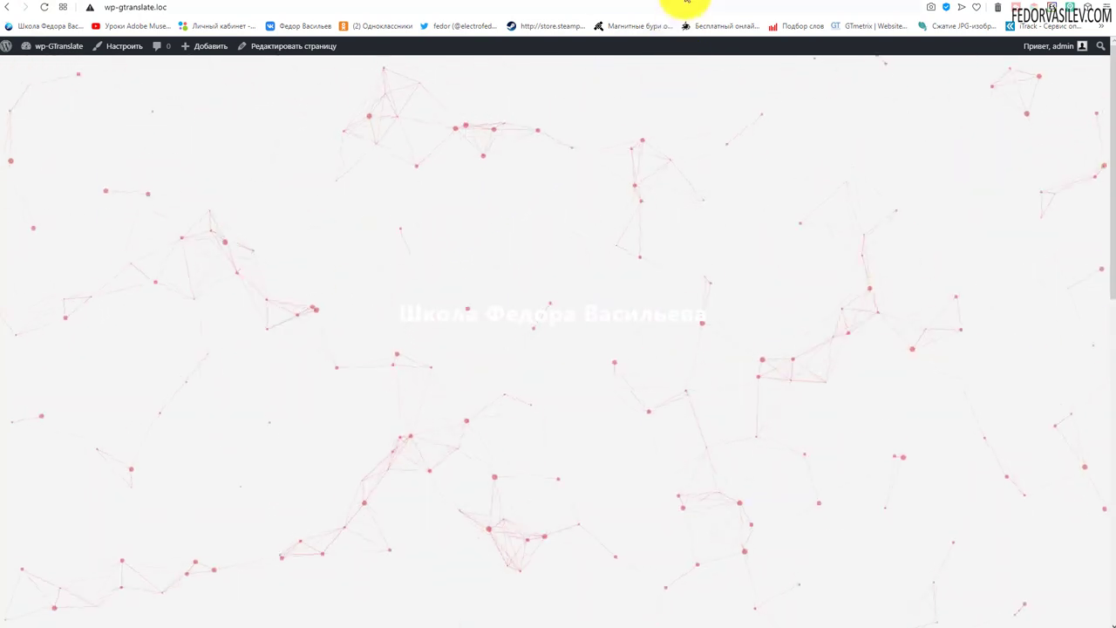
Step: Go back to the plugin settings, turn off Transparent, and set the background color to blue and the dot color to white
left_click(678, 4)
scroll(323, 327, "down", 5)
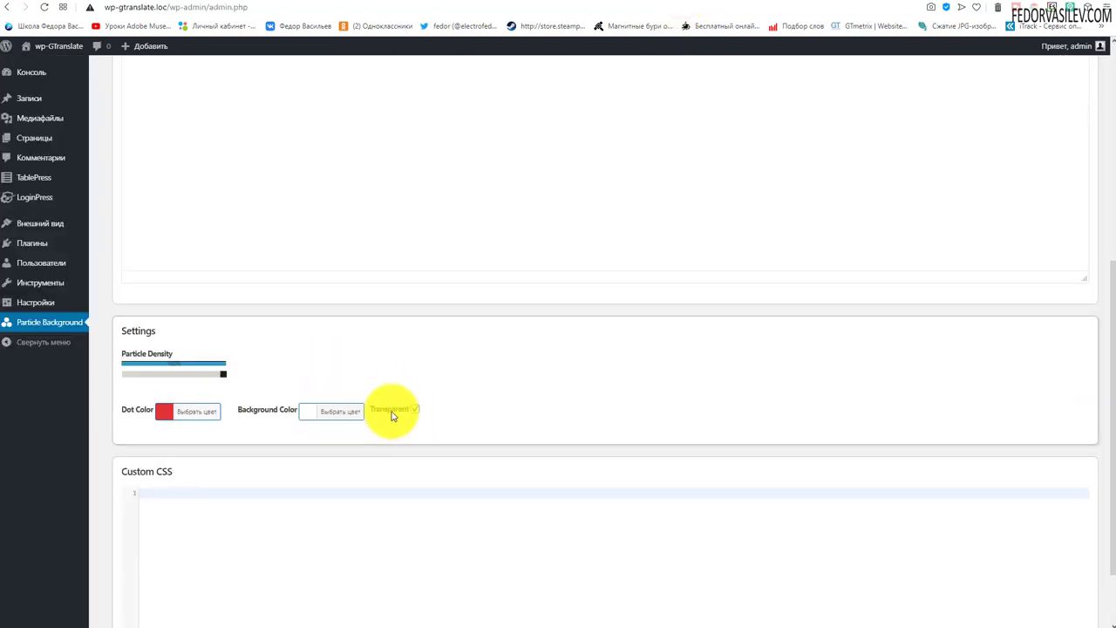
left_click(311, 412)
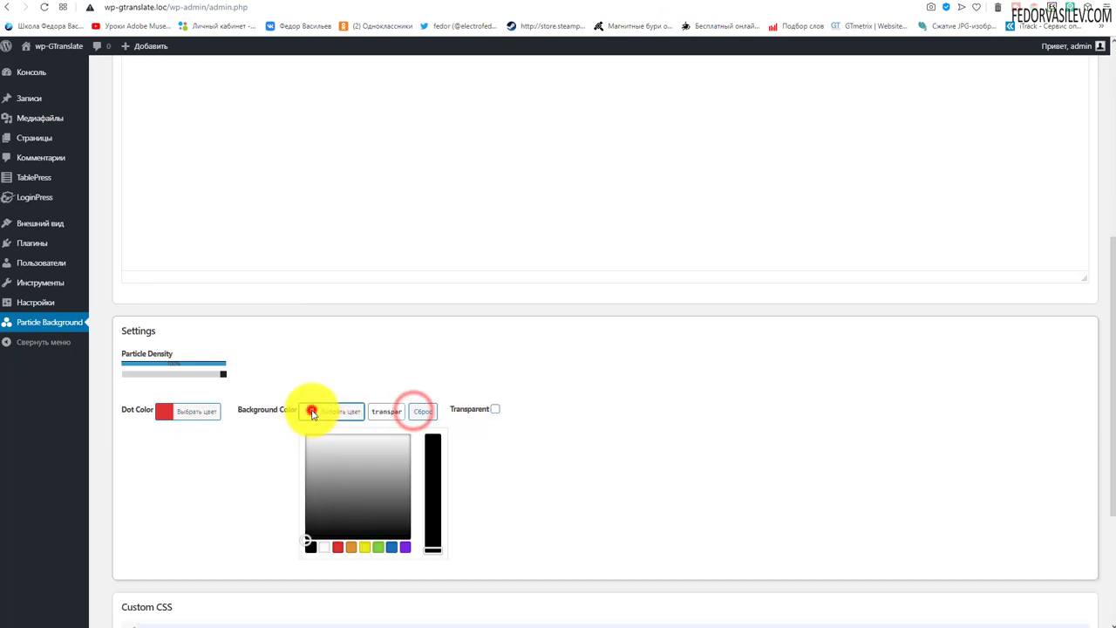
left_click(390, 546)
left_click(164, 415)
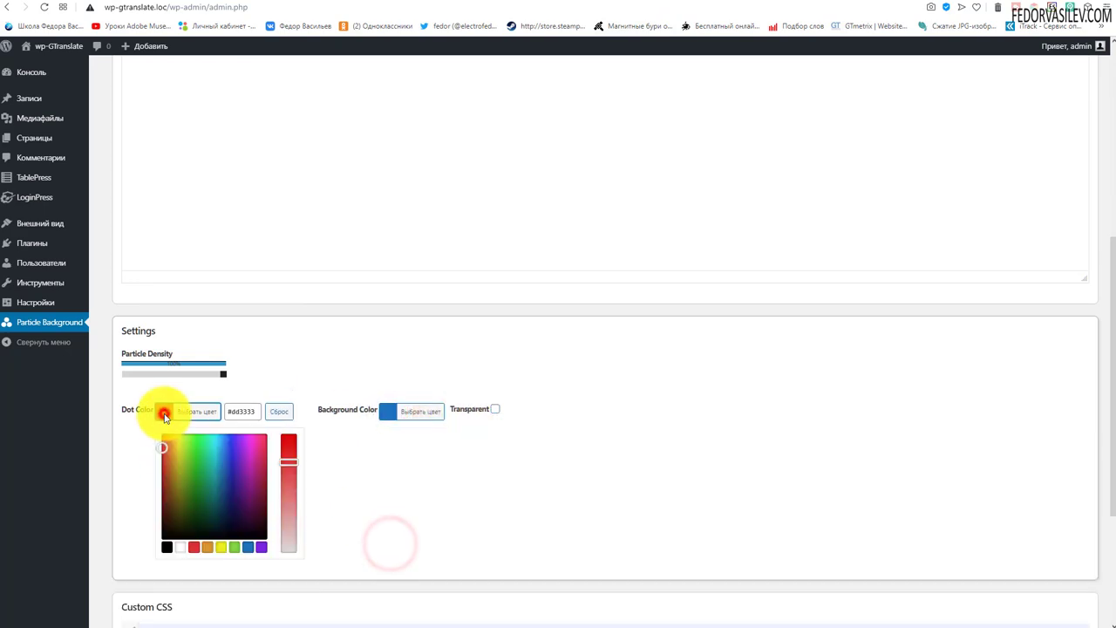
left_click(178, 546)
left_click(593, 465)
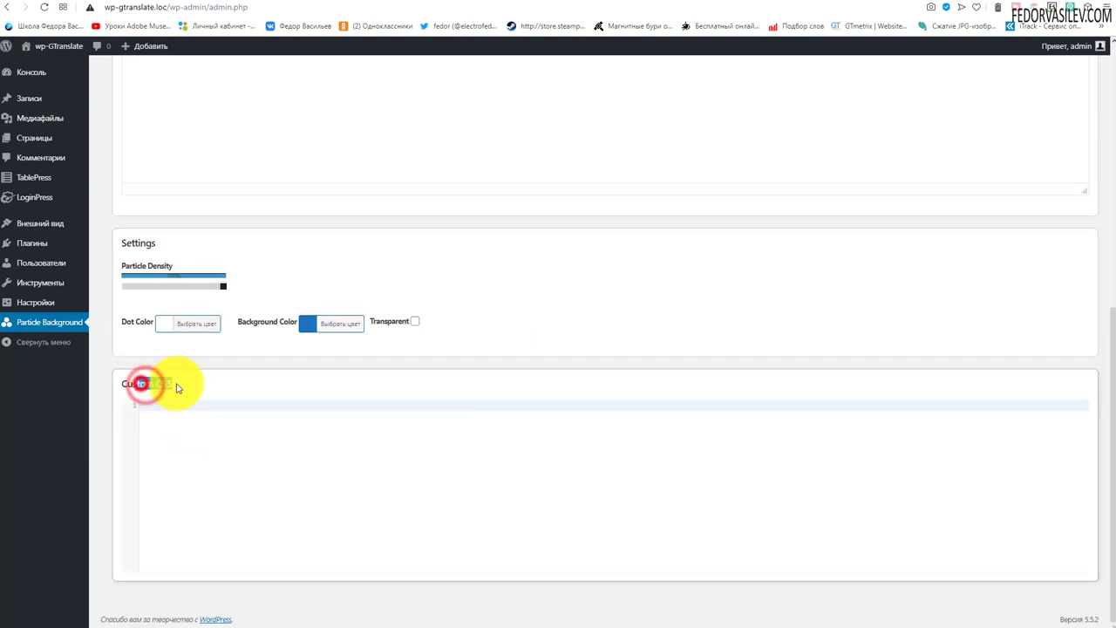
left_click(231, 465)
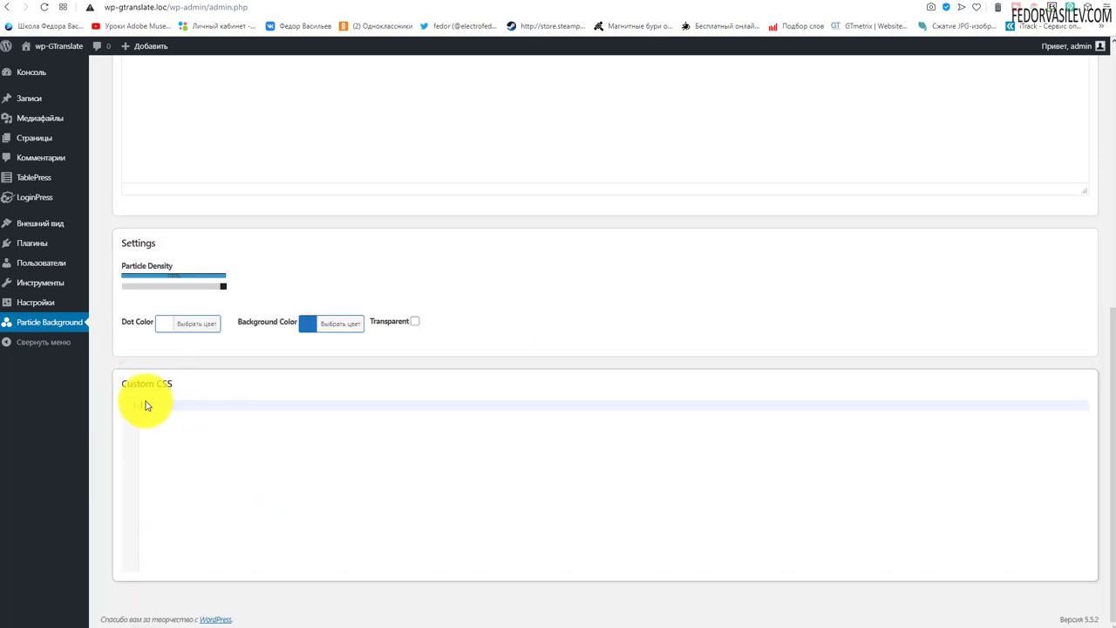
Step: Copy the [particle-background-wp] shortcode from the Deploy section and open the list of site pages
scroll(228, 543, "up", 10)
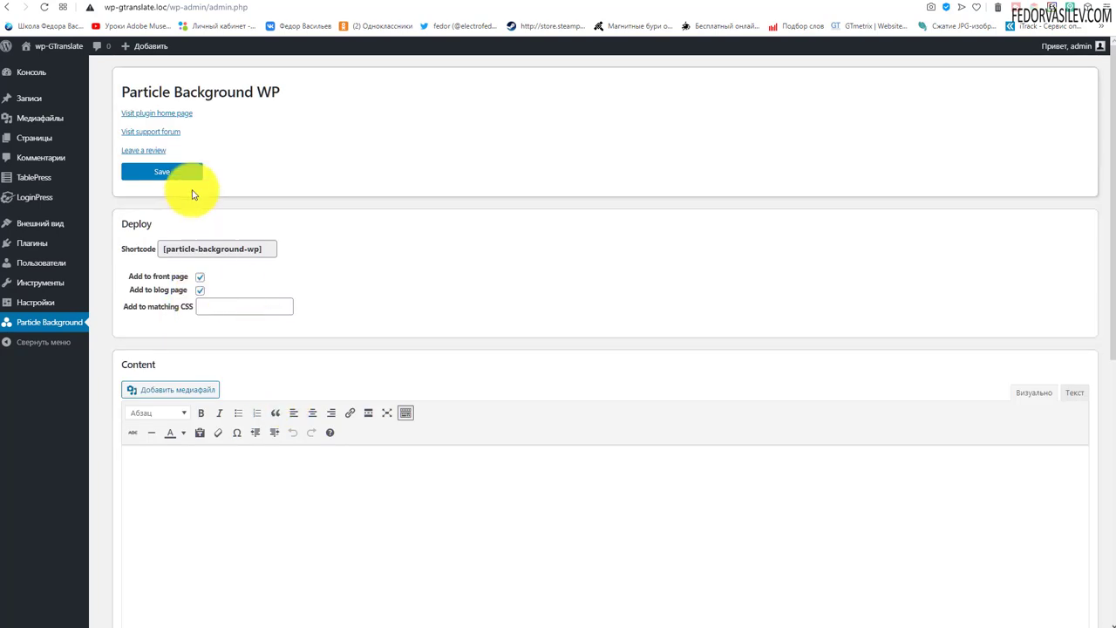
left_click_drag(265, 250, 182, 252)
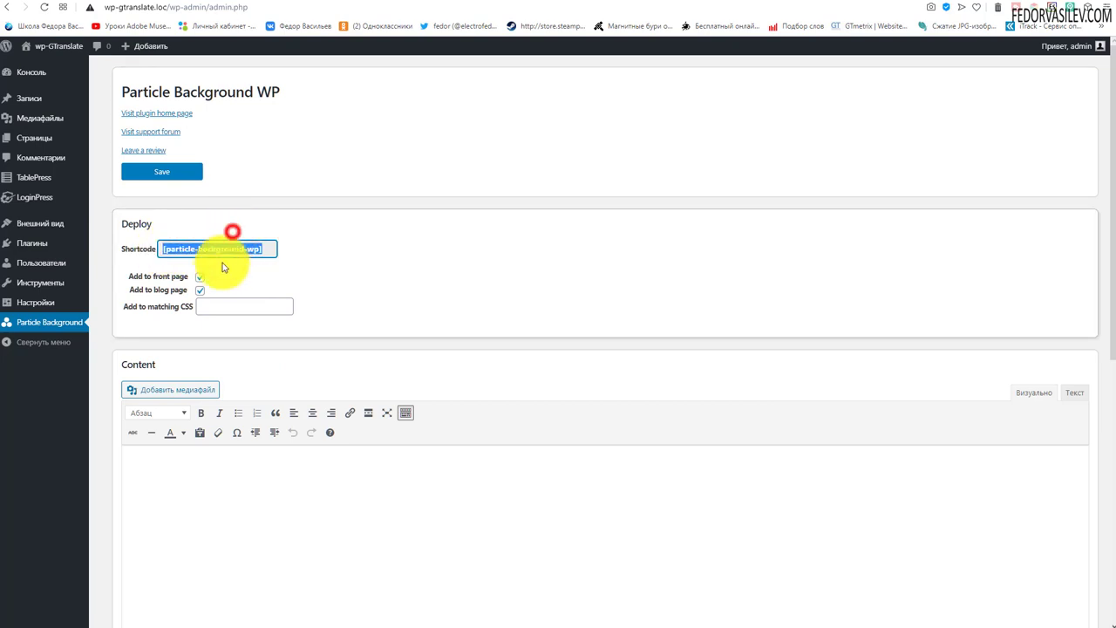
left_click(31, 138)
Step: View the демо 4 page on the site and return to the admin page list
left_click(740, 6)
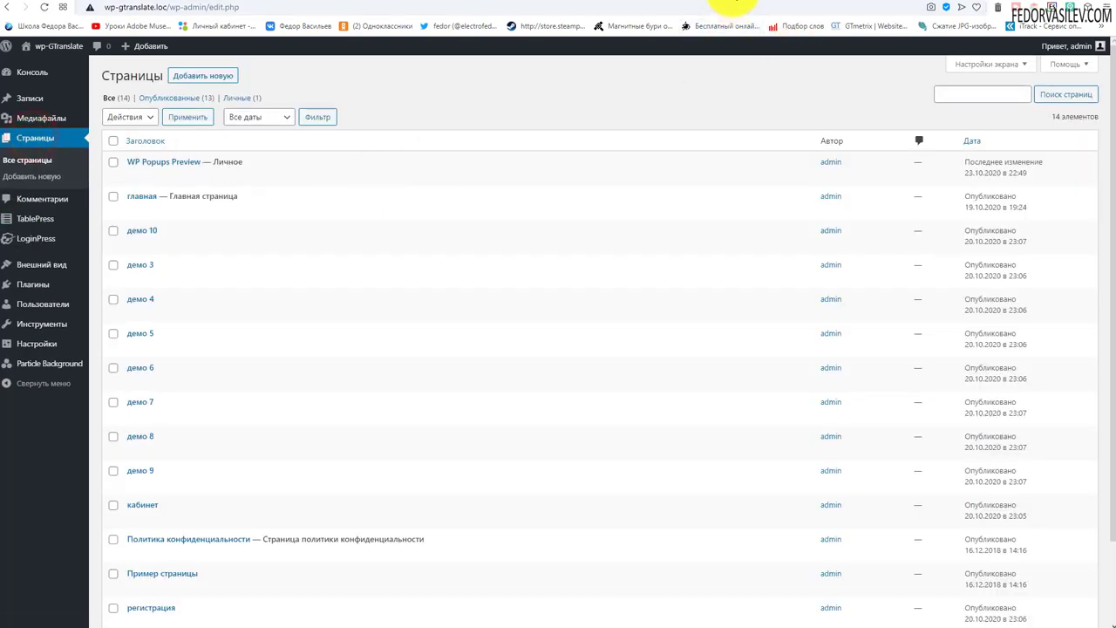
scroll(708, 232, "down", 5)
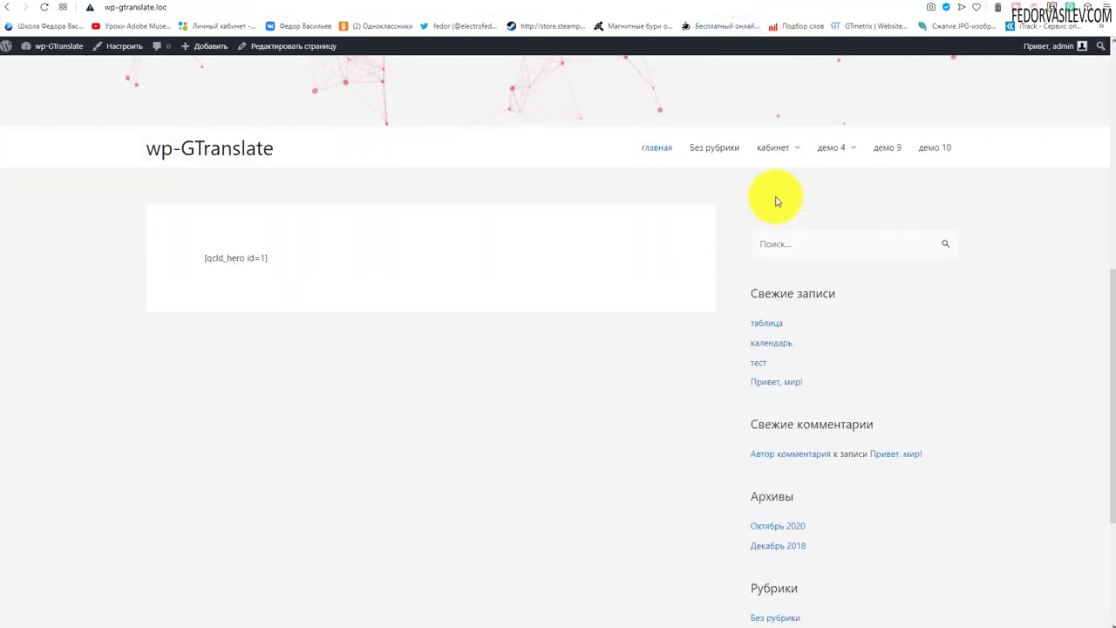
left_click(827, 156)
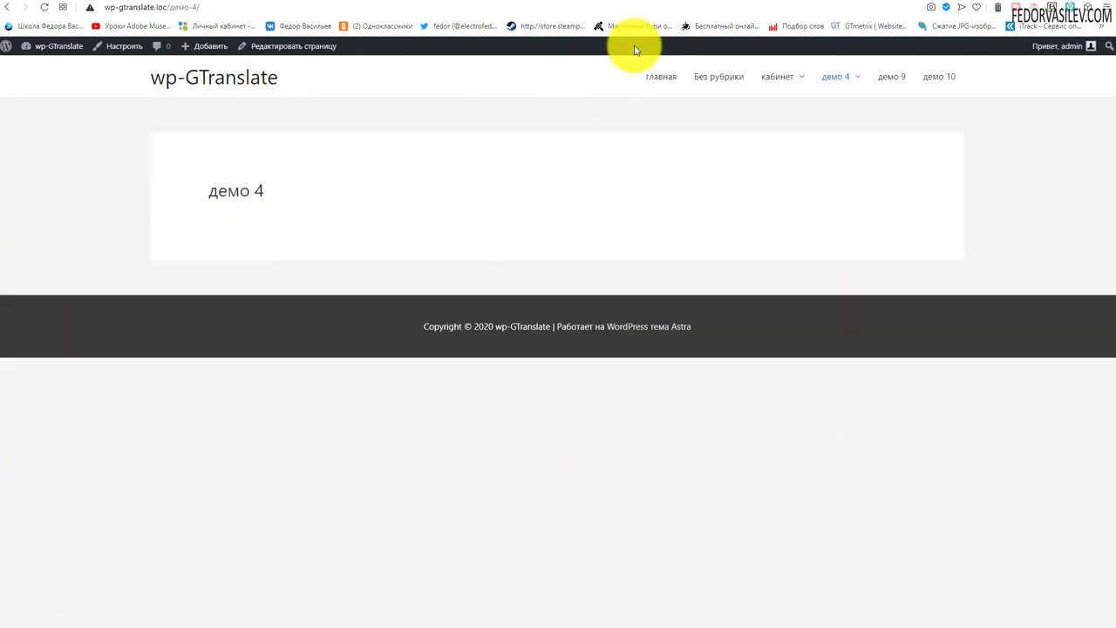
left_click(693, 4)
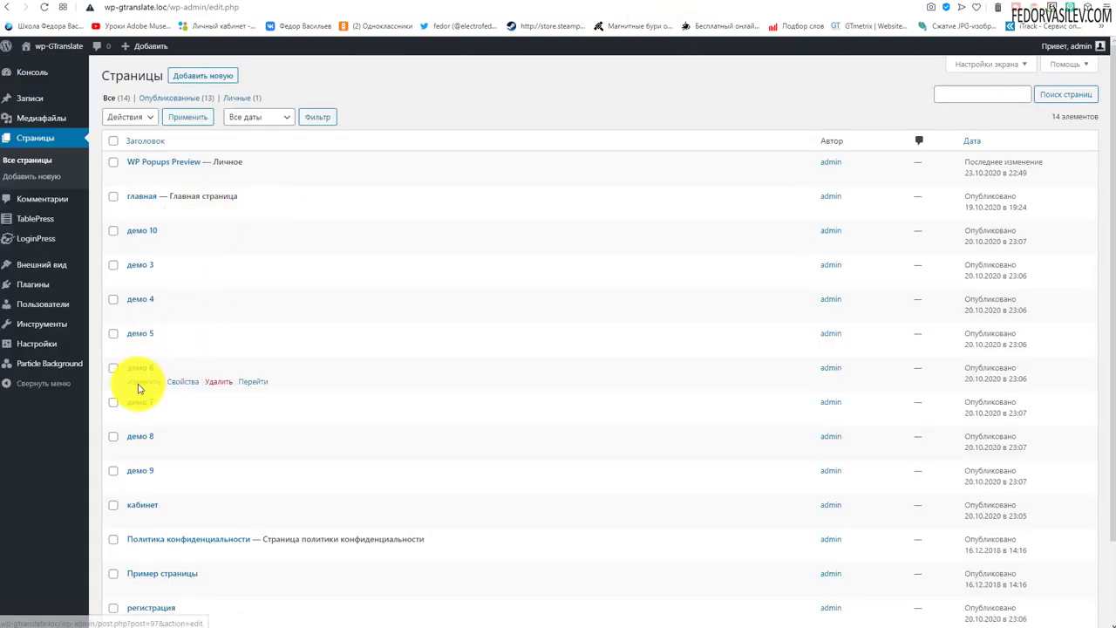
Step: Open демо 4 for editing, insert [particle-background-wp] into its shortcode block and update the page
left_click(137, 301)
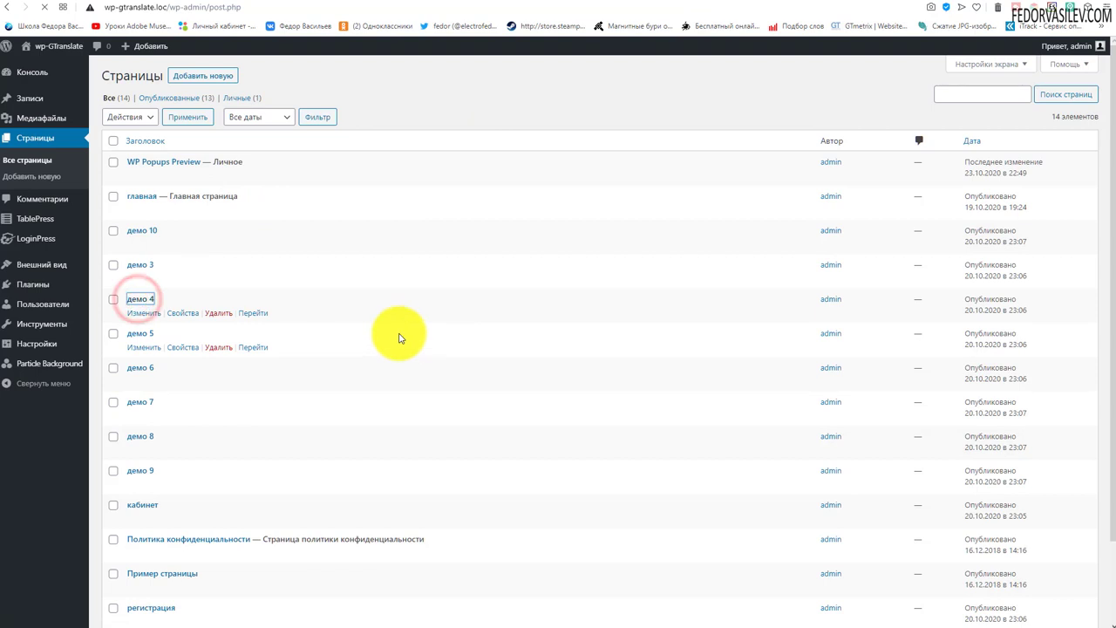
left_click(206, 274)
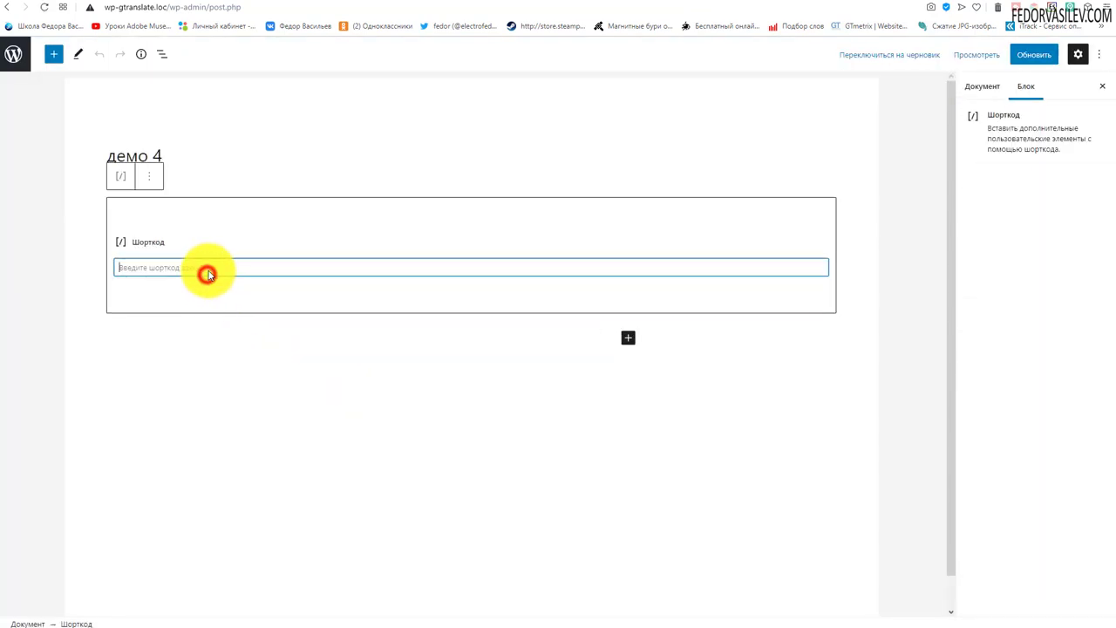
type("[particle-background-wp]")
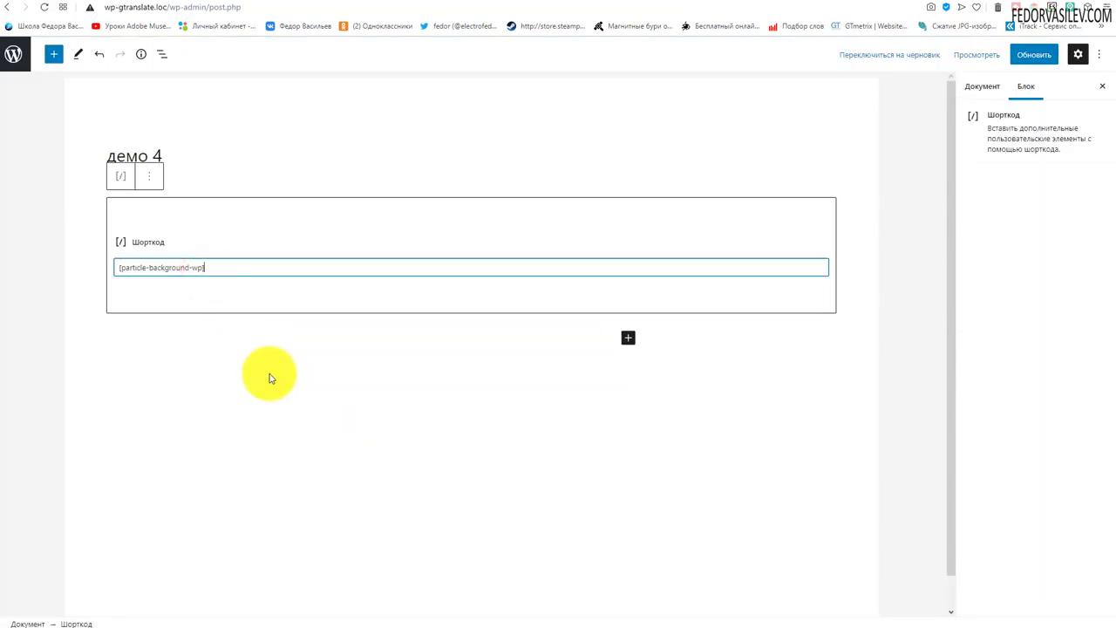
left_click(1025, 58)
Step: Reload the демо 4 page on the site and check how the particle background is shown there
left_click(720, 5)
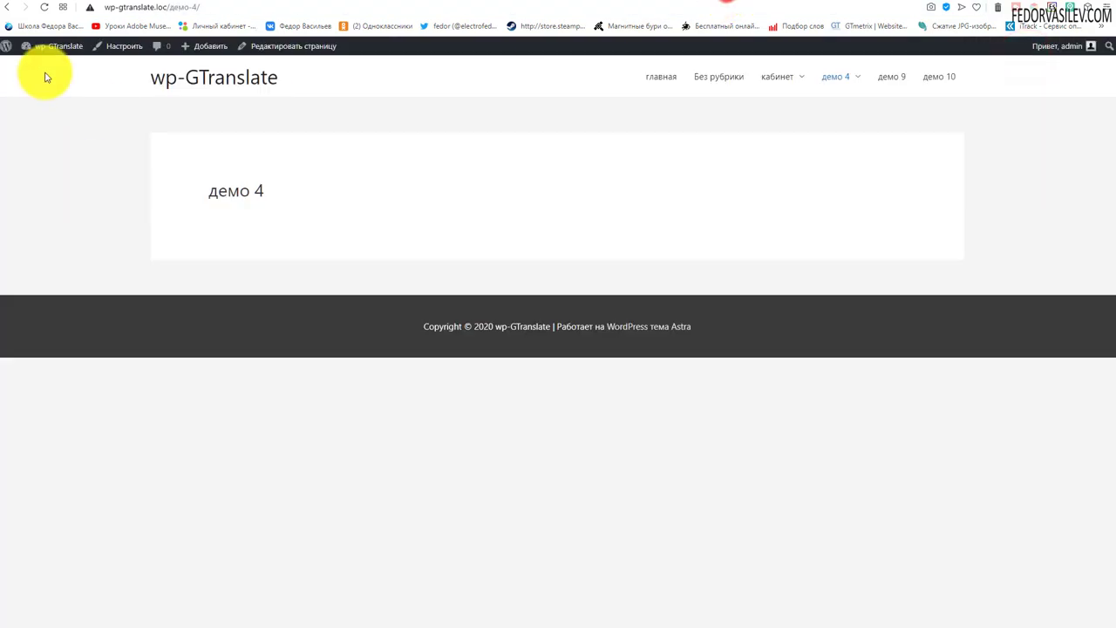
left_click(44, 9)
scroll(384, 364, "down", 2)
scroll(297, 340, "up", 2)
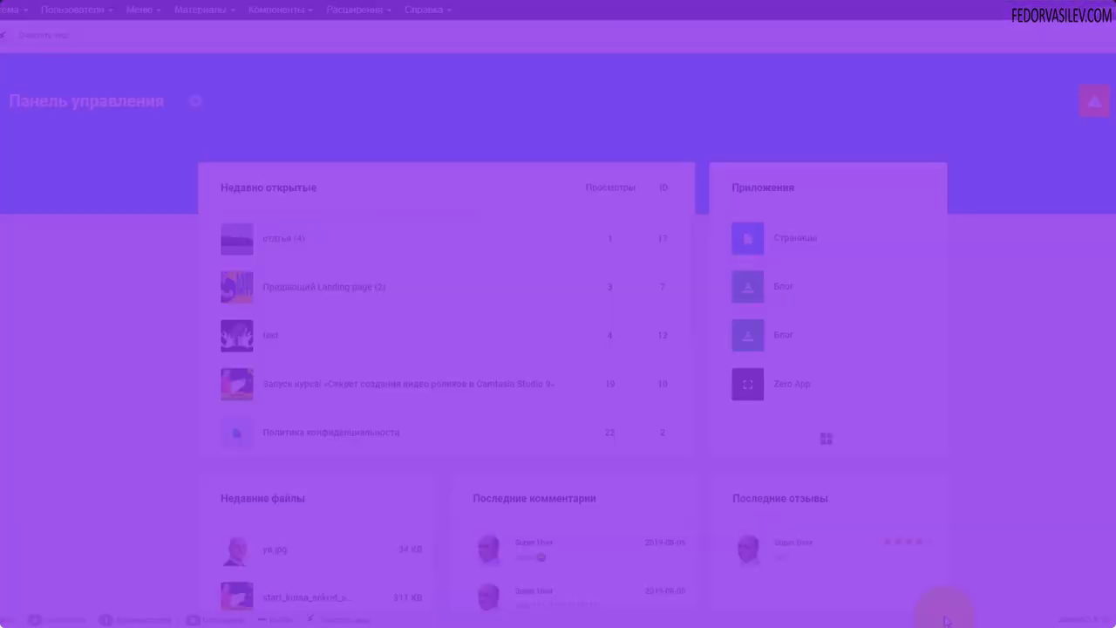
left_click(1105, 105)
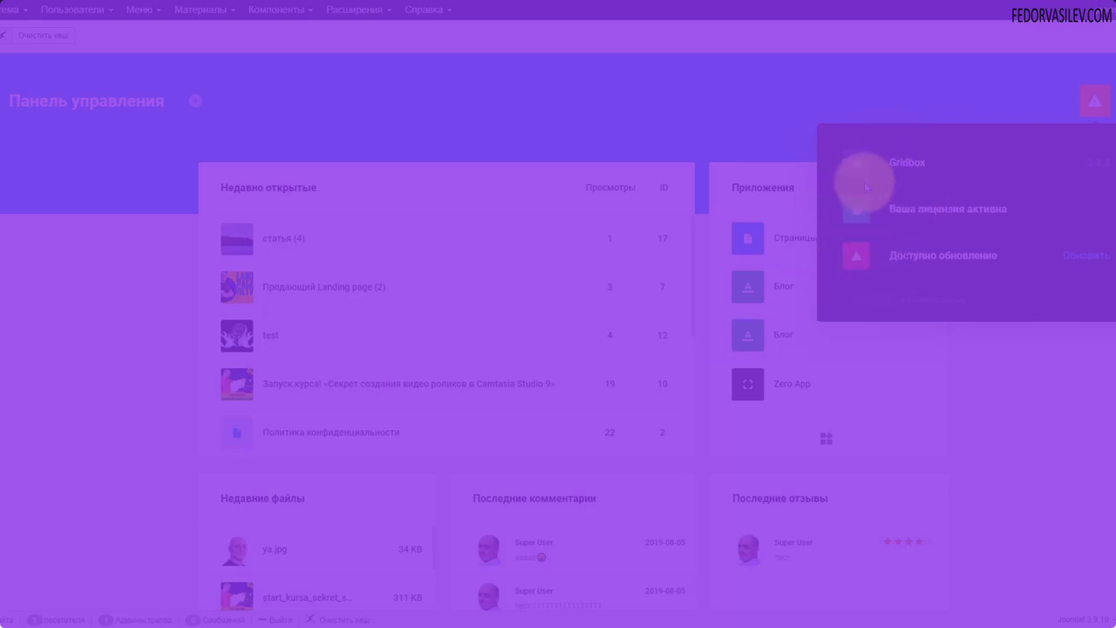
left_click(764, 188)
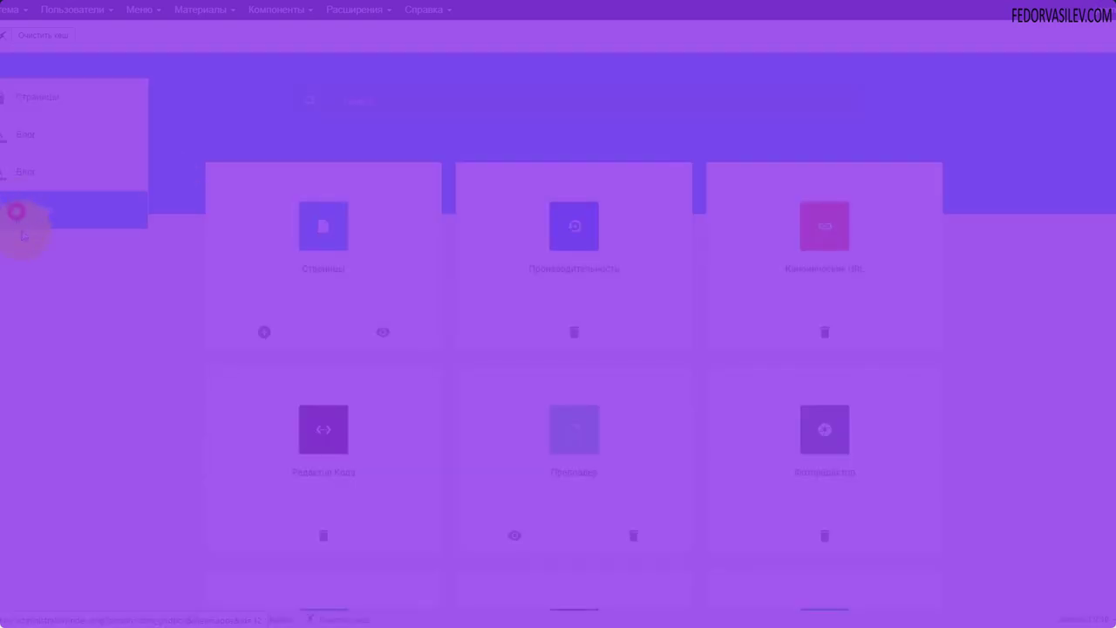
left_click(15, 212)
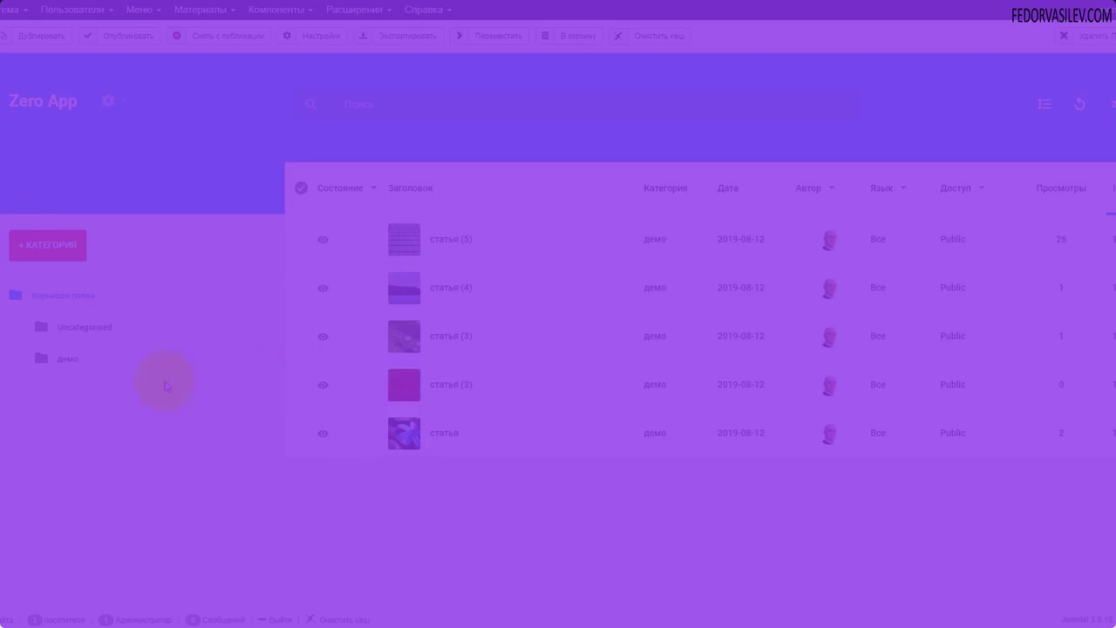
left_click(110, 105)
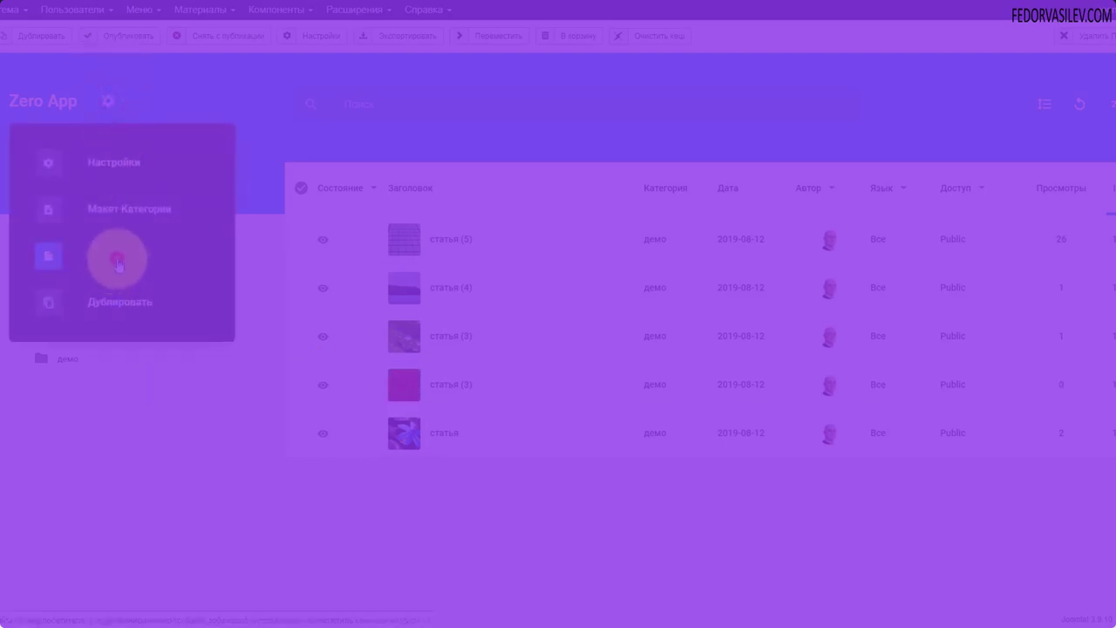